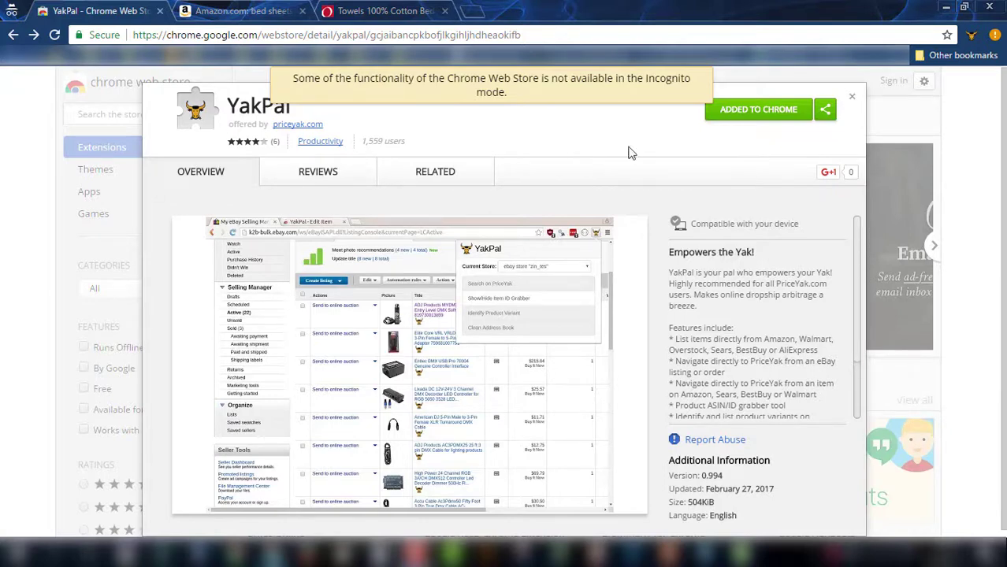
# Step: Switch to the Amazon 'bed sheets' search results tab
pyautogui.click(236, 11)
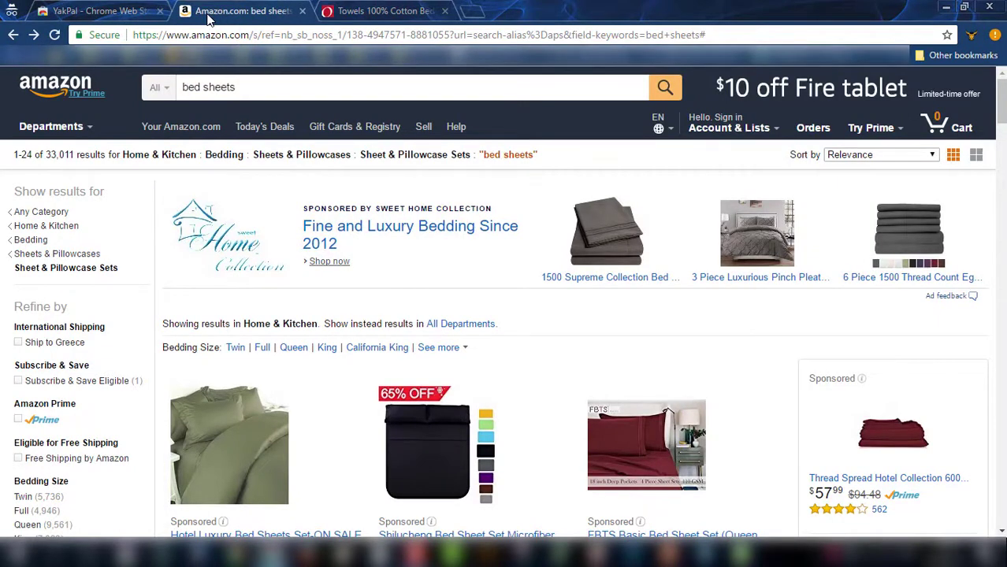
# Step: Open the YakPal popup from the Chrome toolbar to show its PriceYak tools
pyautogui.click(972, 38)
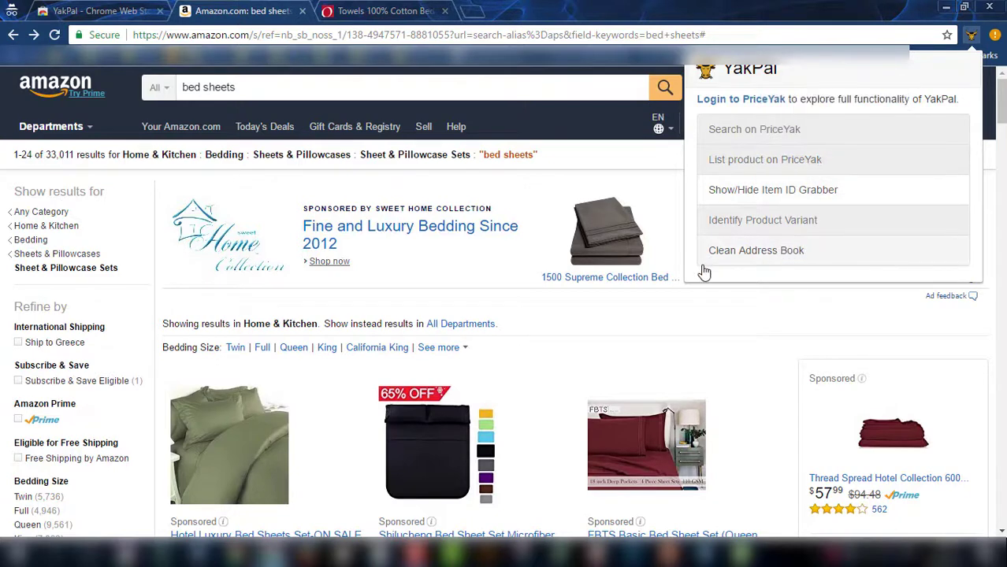
# Step: Dismiss the YakPal popup and browse the bed sheets results, ending back at the top
pyautogui.click(772, 323)
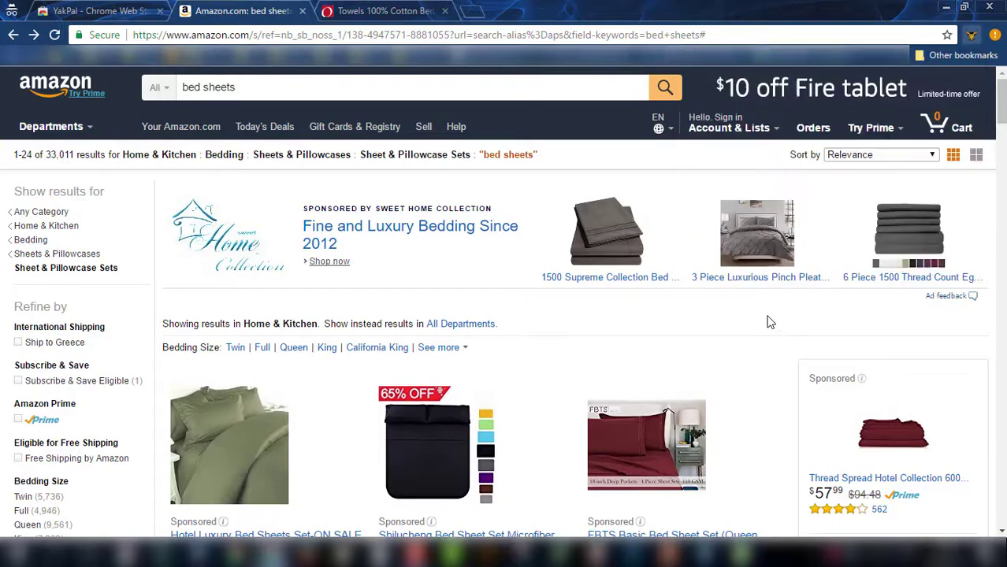
pyautogui.scroll(-5, 638, 271)
pyautogui.scroll(-5, 642, 266)
pyautogui.scroll(15, 642, 266)
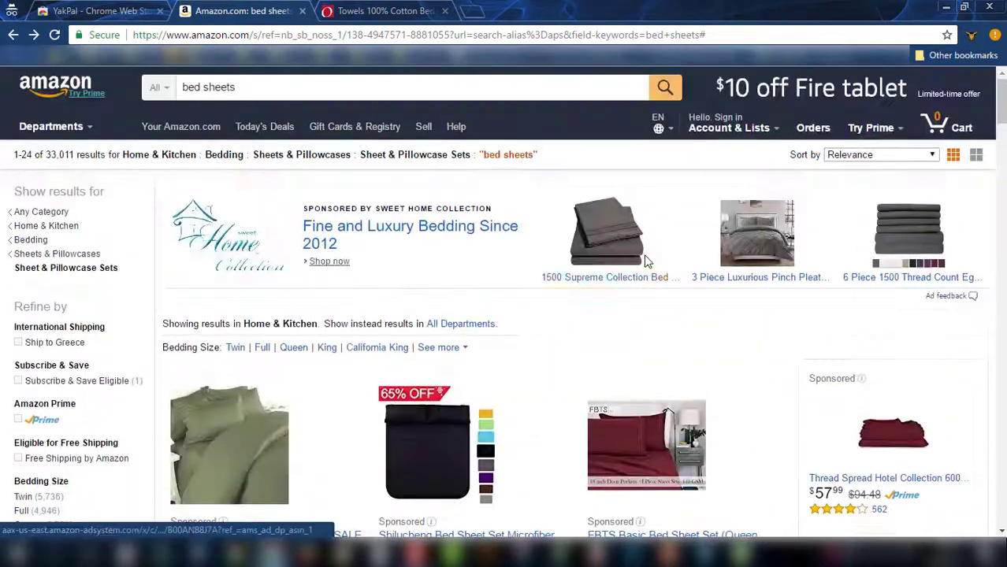
pyautogui.scroll(-15, 544, 271)
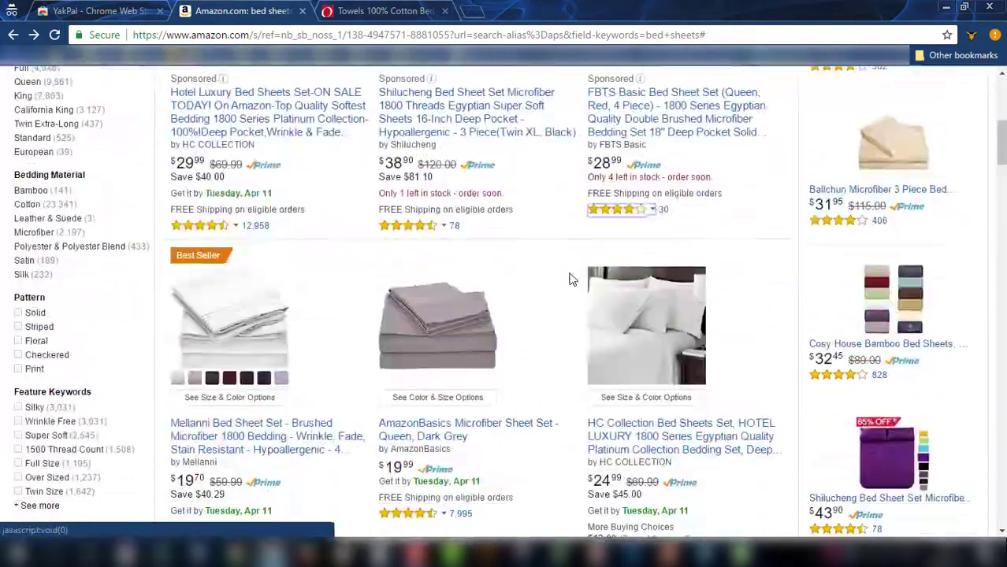
pyautogui.scroll(-10, 567, 268)
pyautogui.scroll(5, 567, 268)
pyautogui.scroll(-5, 567, 268)
pyautogui.scroll(20, 567, 267)
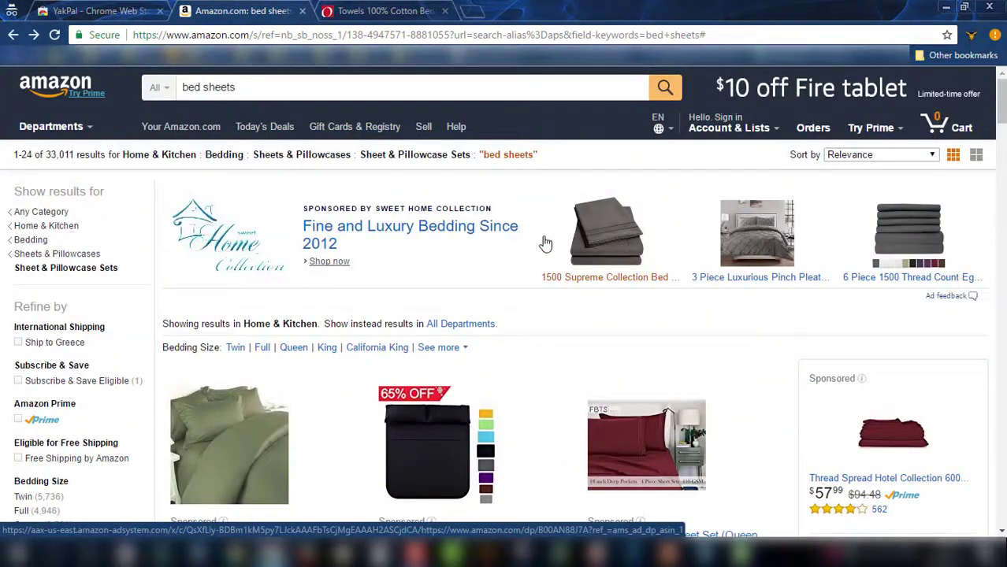
pyautogui.scroll(-15, 549, 315)
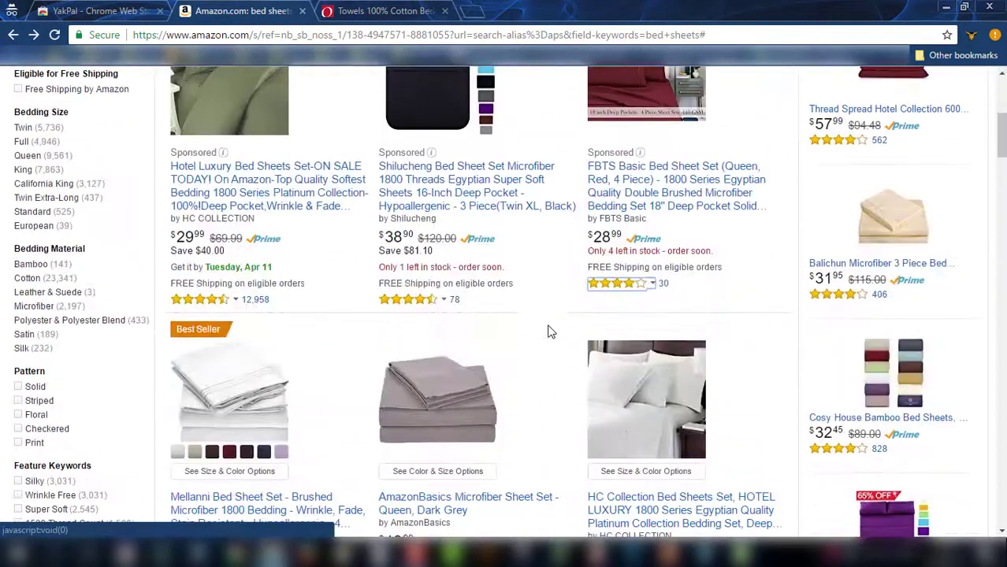
pyautogui.scroll(-4, 552, 329)
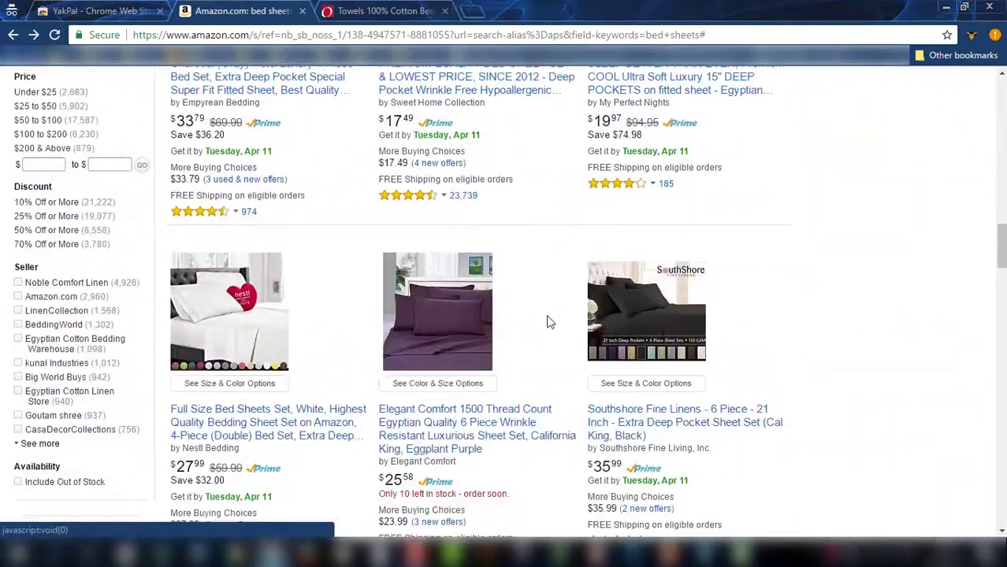
pyautogui.scroll(-10, 614, 335)
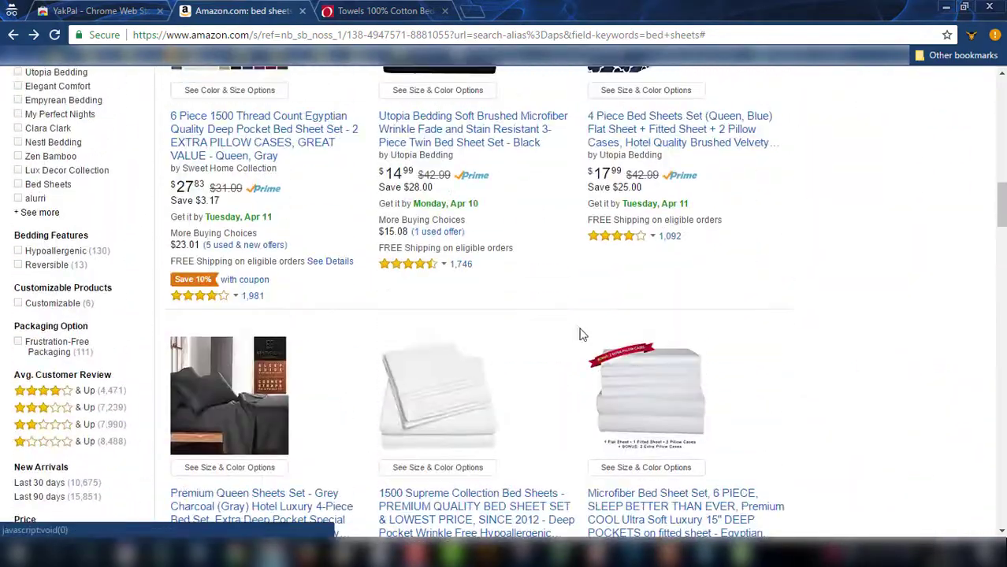
pyautogui.scroll(20, 576, 332)
pyautogui.scroll(2, 574, 329)
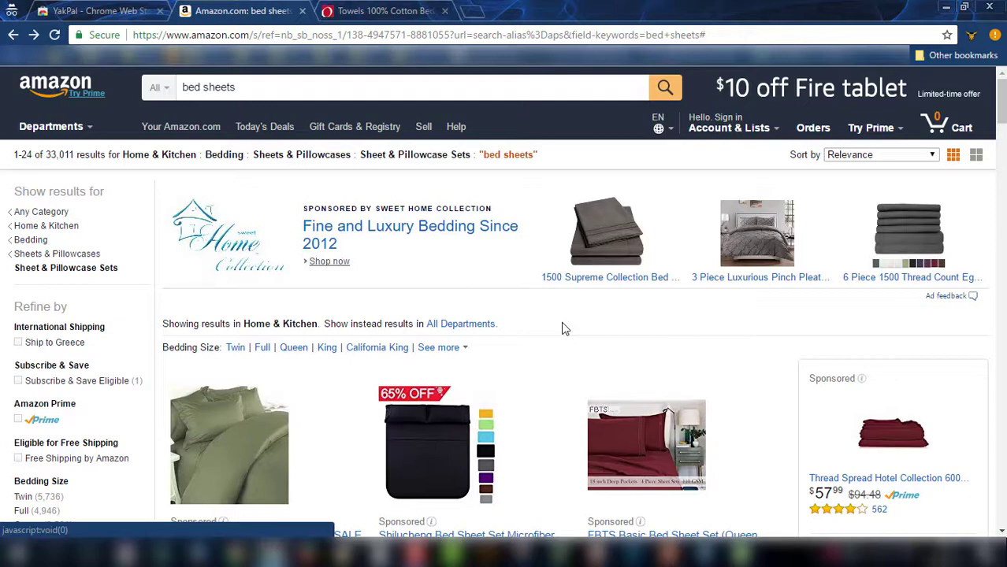
pyautogui.scroll(-3, 564, 330)
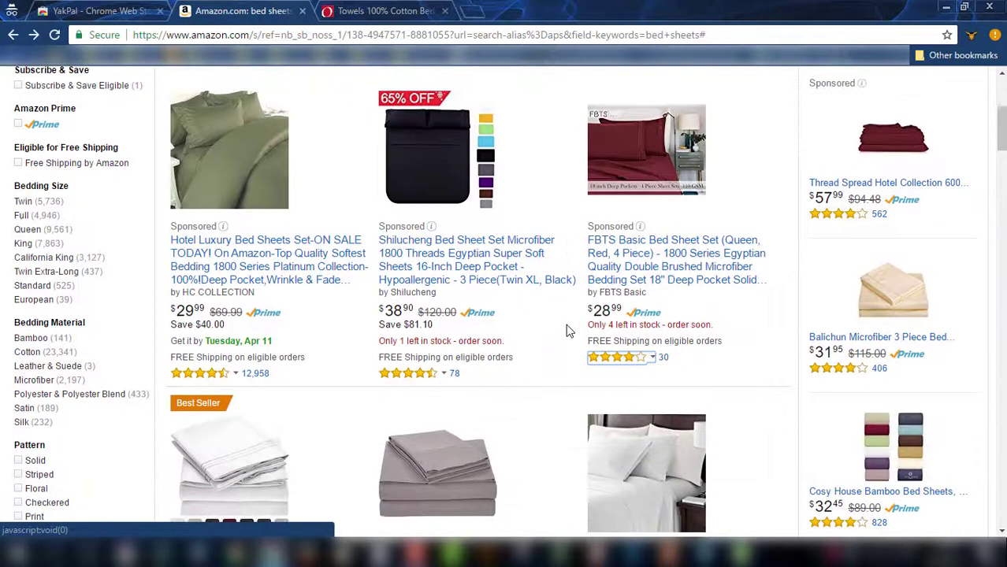
pyautogui.scroll(3, 566, 330)
pyautogui.scroll(-2, 566, 331)
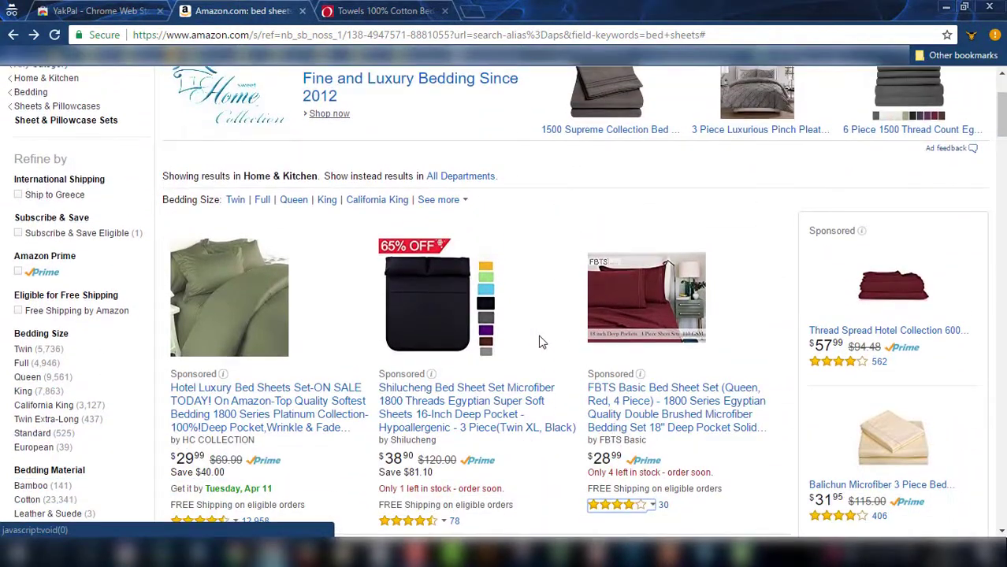
pyautogui.scroll(2, 544, 332)
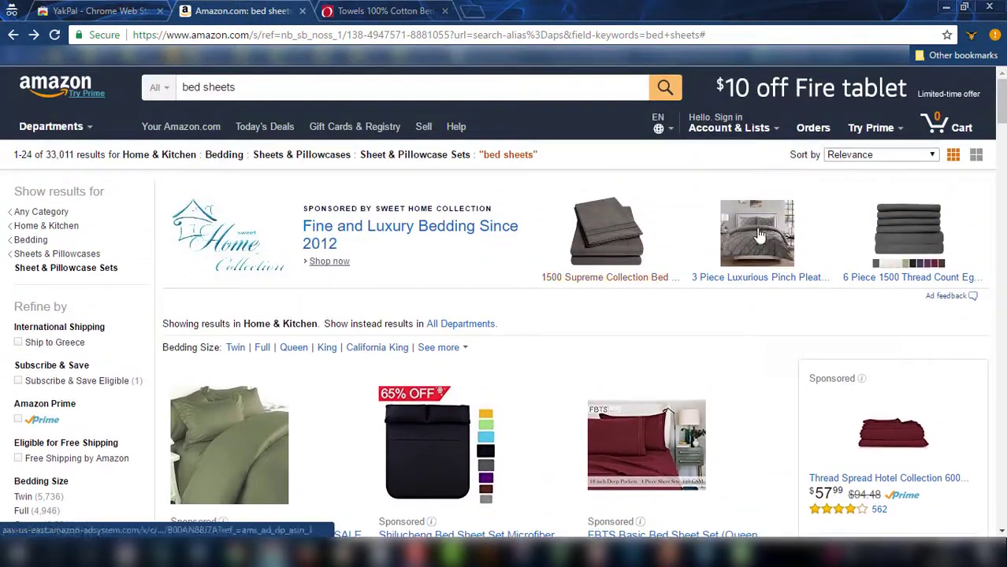
# Step: Show YakPal's Item ID Grabber and load item IDs like B00LV4W3EA from results page 1
pyautogui.click(971, 36)
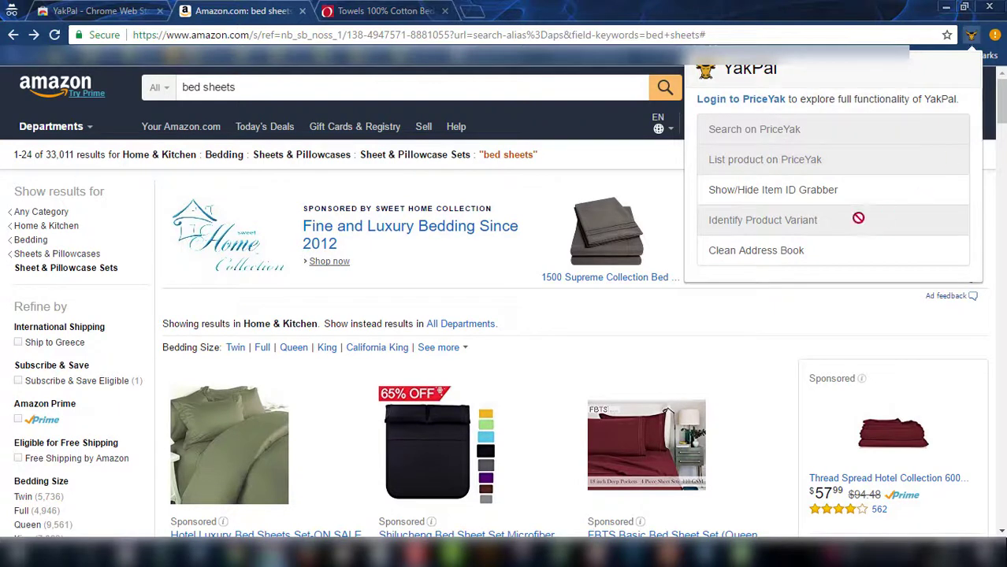
pyautogui.click(758, 189)
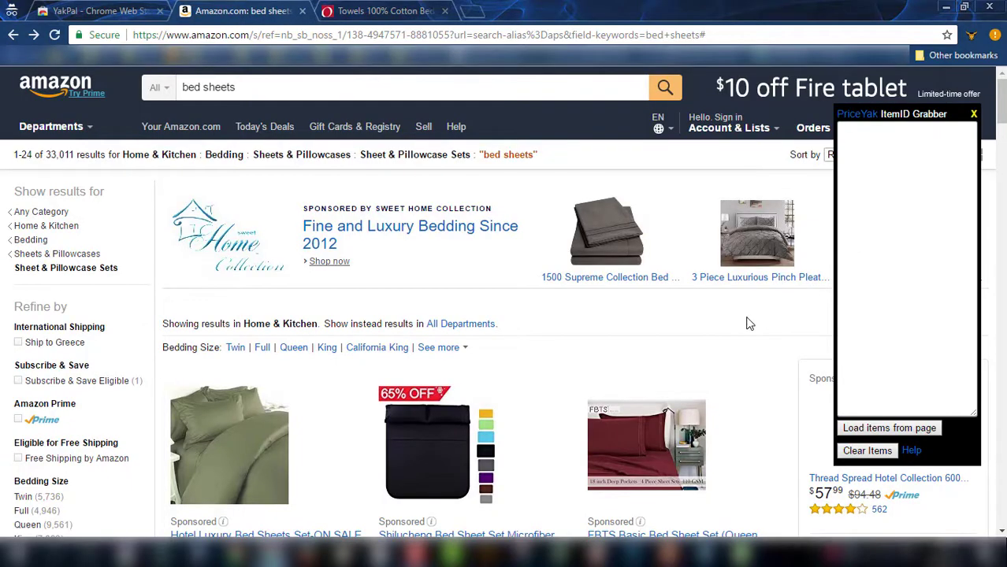
pyautogui.scroll(-5, 748, 322)
pyautogui.scroll(-15, 750, 322)
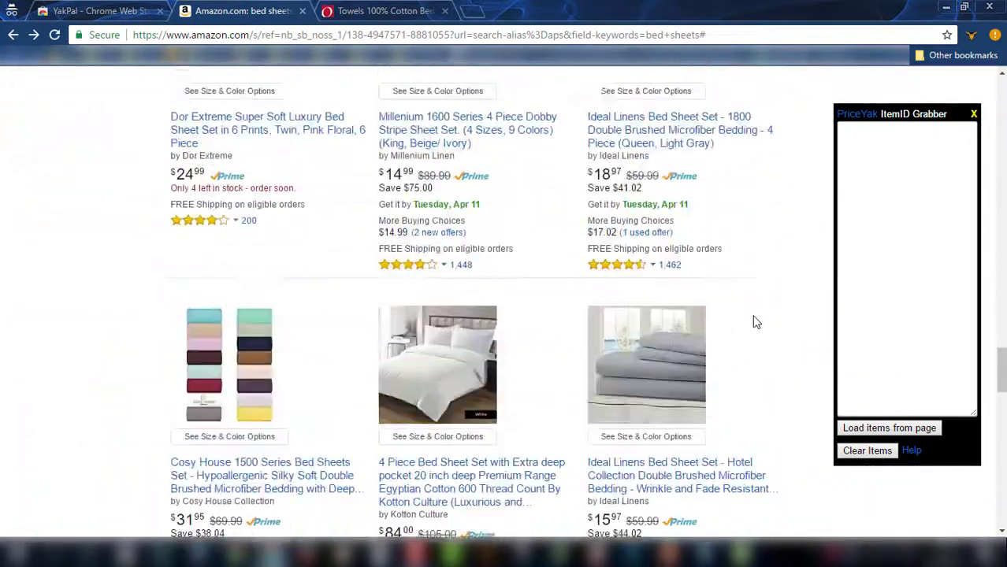
pyautogui.scroll(-4, 764, 320)
pyautogui.scroll(6, 726, 309)
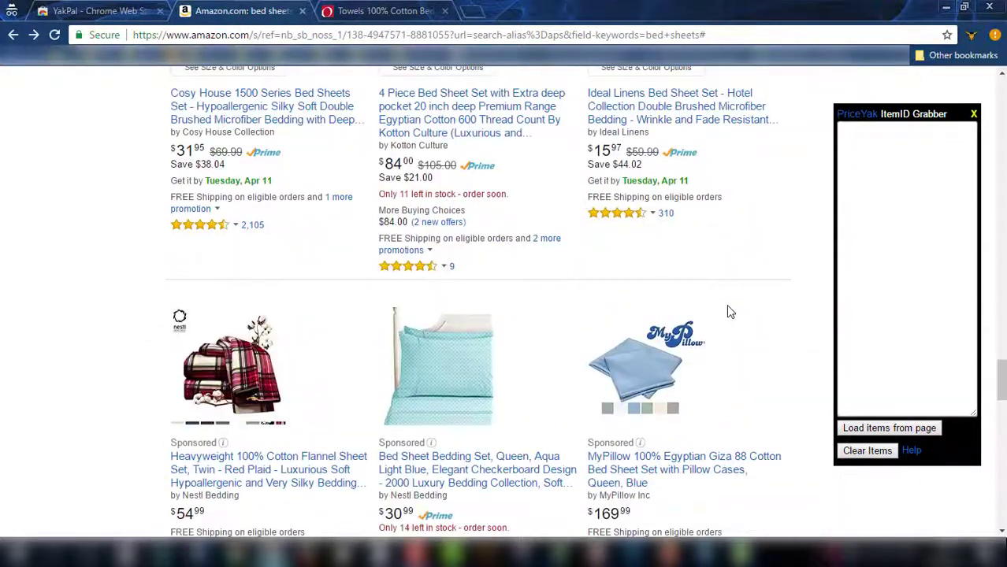
pyautogui.scroll(-1, 729, 312)
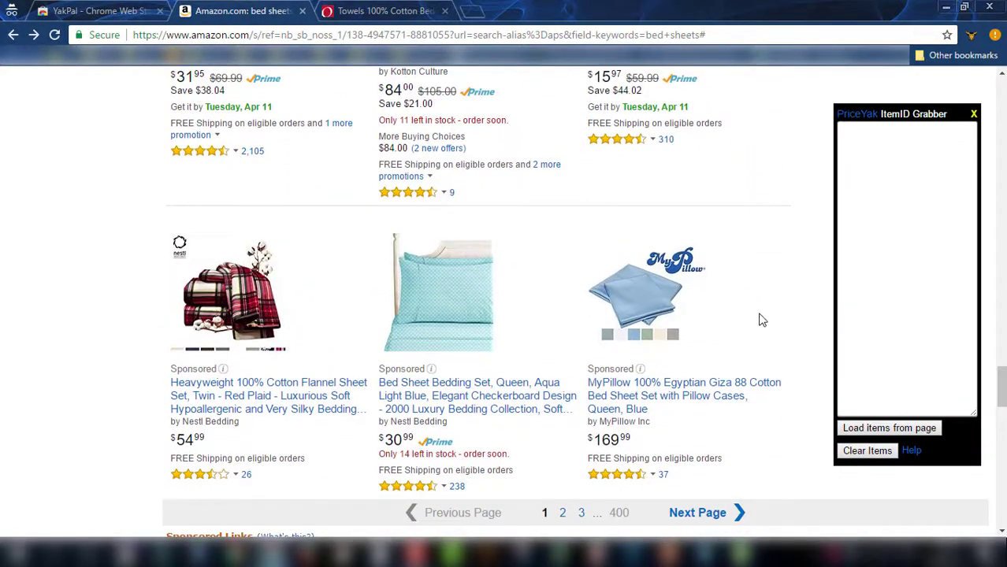
pyautogui.click(876, 430)
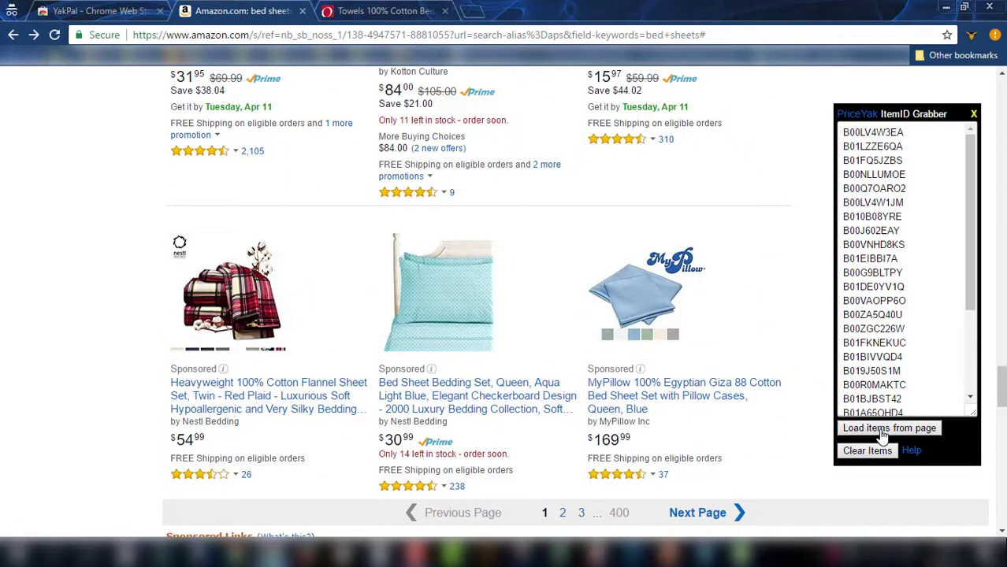
# Step: Go to page 2 of the Amazon bed sheets results
pyautogui.scroll(-6, 916, 267)
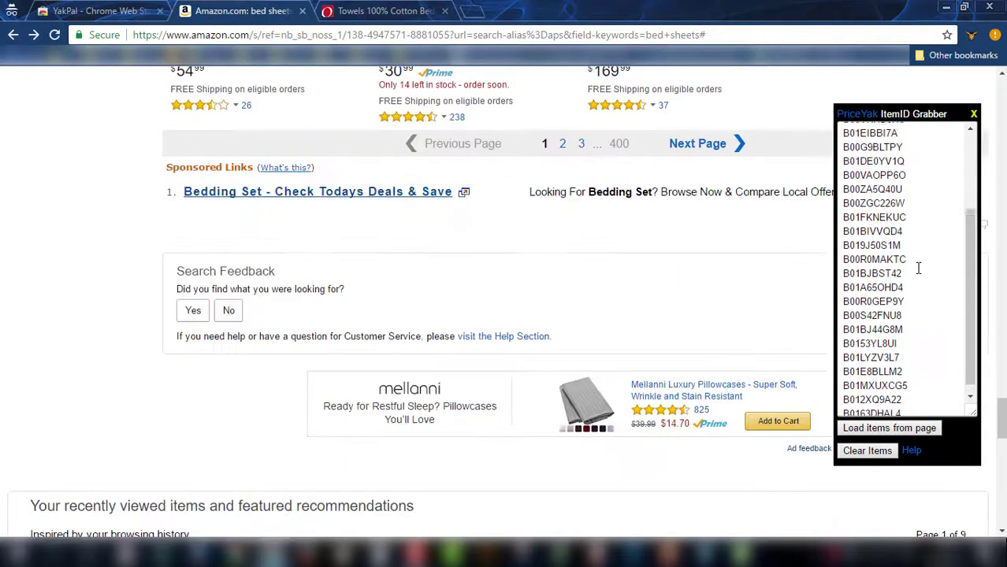
pyautogui.scroll(3, 914, 268)
pyautogui.scroll(4, 997, 183)
pyautogui.scroll(1, 998, 183)
pyautogui.scroll(-2, 565, 370)
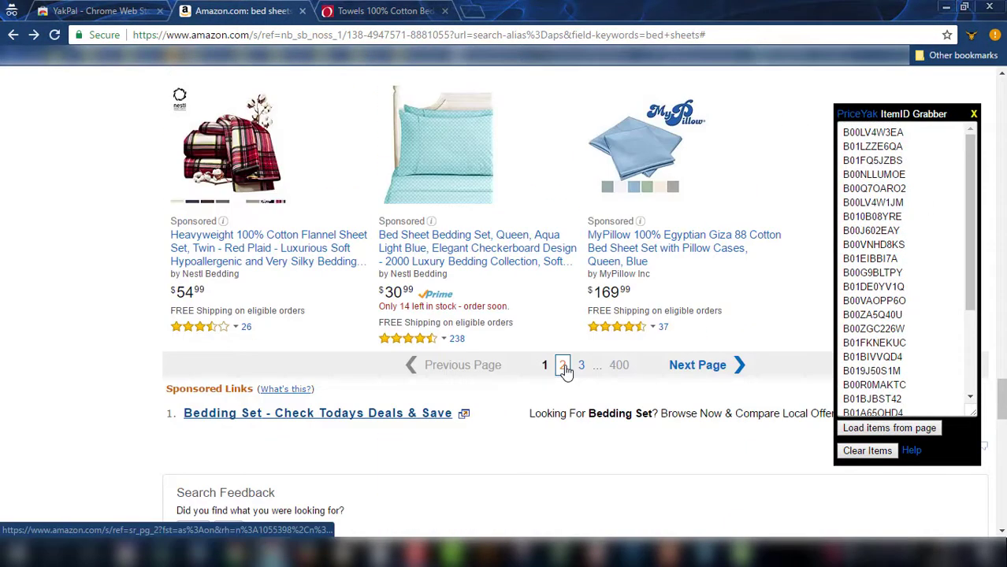
pyautogui.click(563, 367)
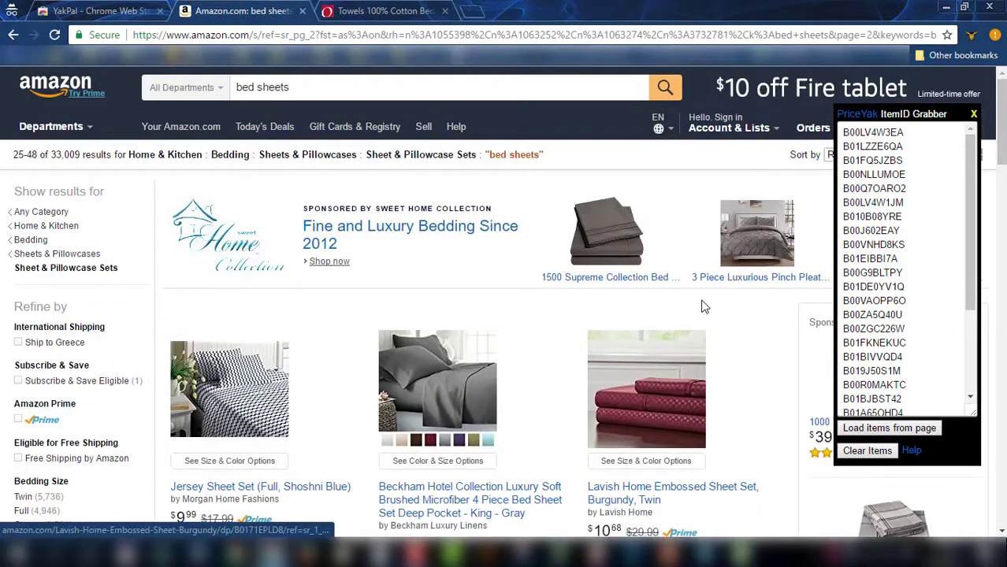
# Step: Add page 2's item IDs, such as B0157DN00G, to the grabber list
pyautogui.scroll(-9, 708, 303)
pyautogui.scroll(-16, 746, 296)
pyautogui.scroll(-6, 744, 295)
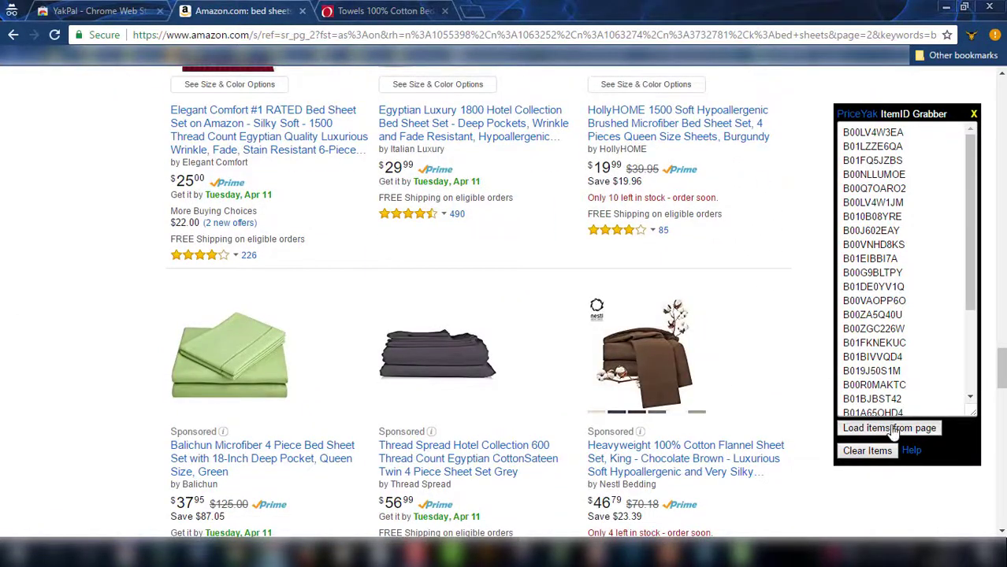
pyautogui.click(890, 429)
pyautogui.scroll(-6, 898, 281)
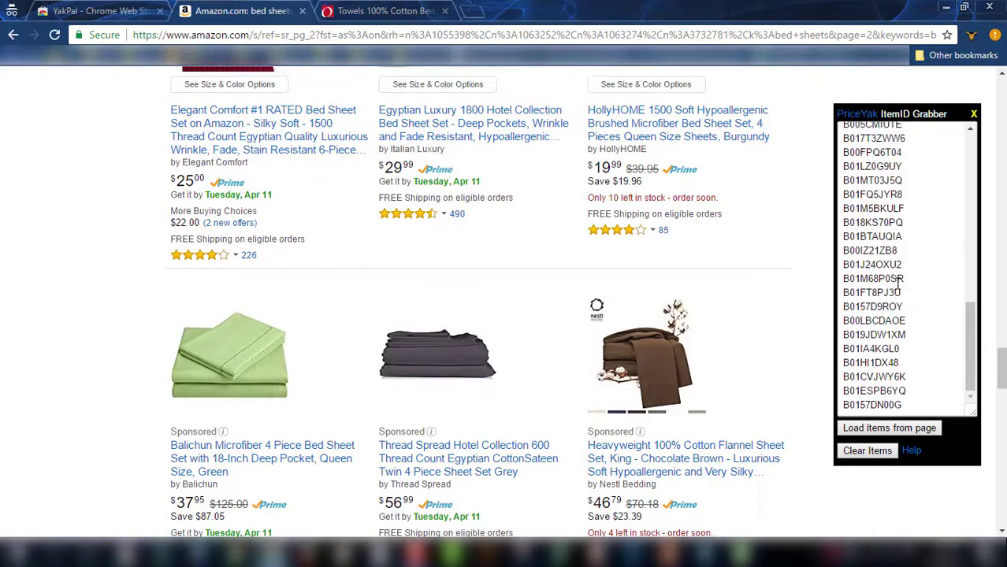
pyautogui.scroll(-4, 898, 280)
pyautogui.scroll(5, 900, 289)
pyautogui.scroll(10, 900, 289)
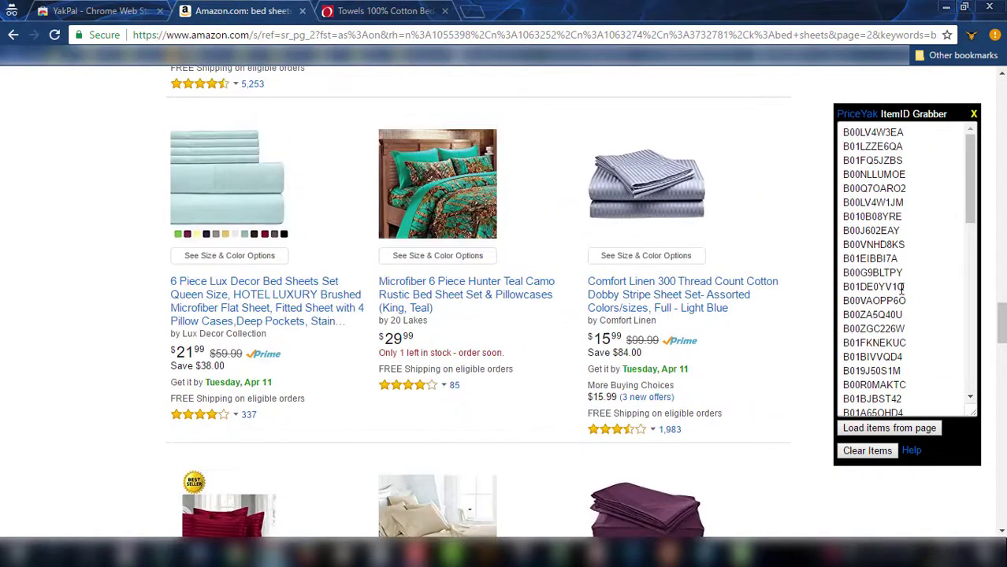
pyautogui.scroll(2, 890, 284)
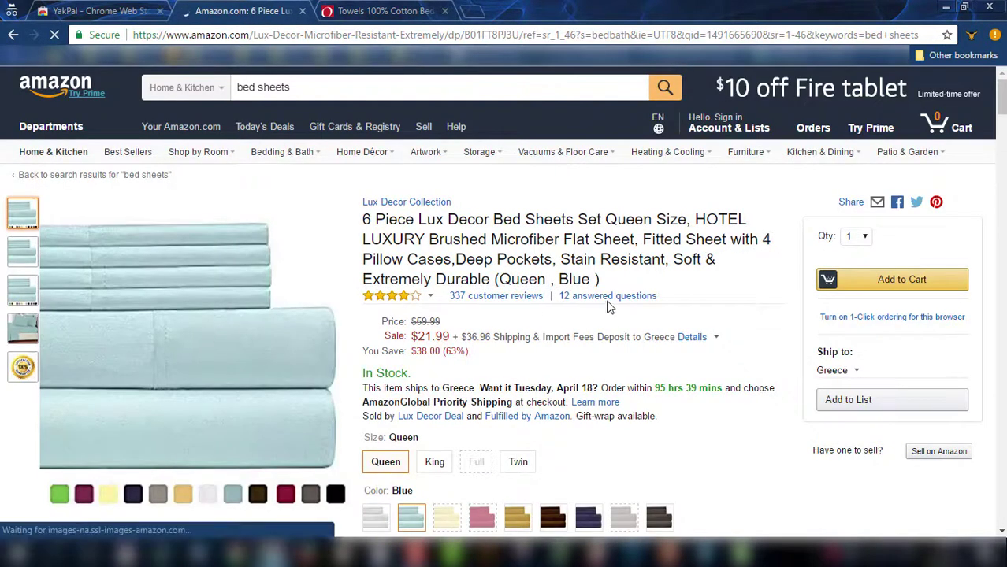
# Step: Close the ItemID Grabber and open the YakPal menu on the Lux Decor sheet set page
pyautogui.scroll(-3, 666, 277)
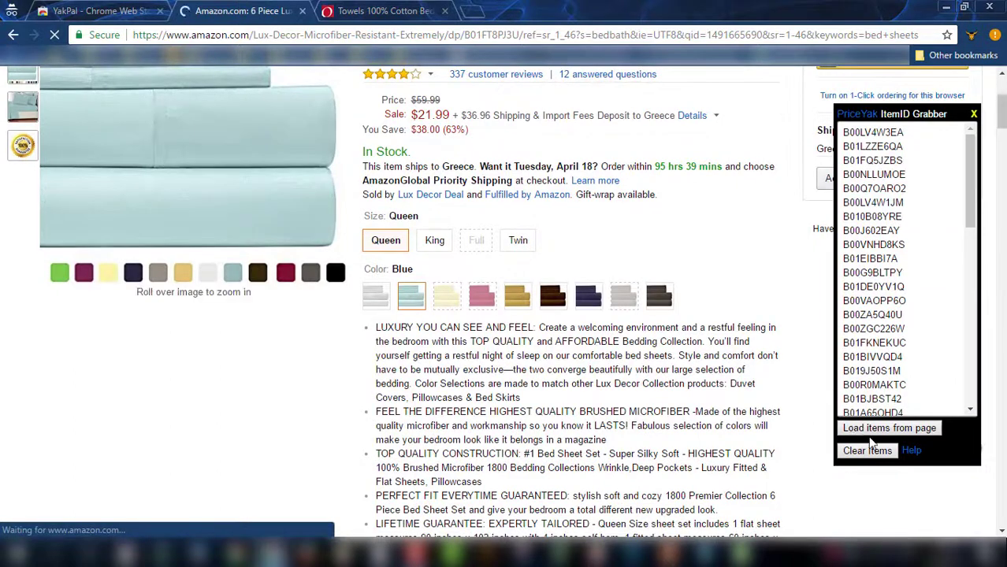
pyautogui.click(974, 117)
pyautogui.scroll(-3, 779, 192)
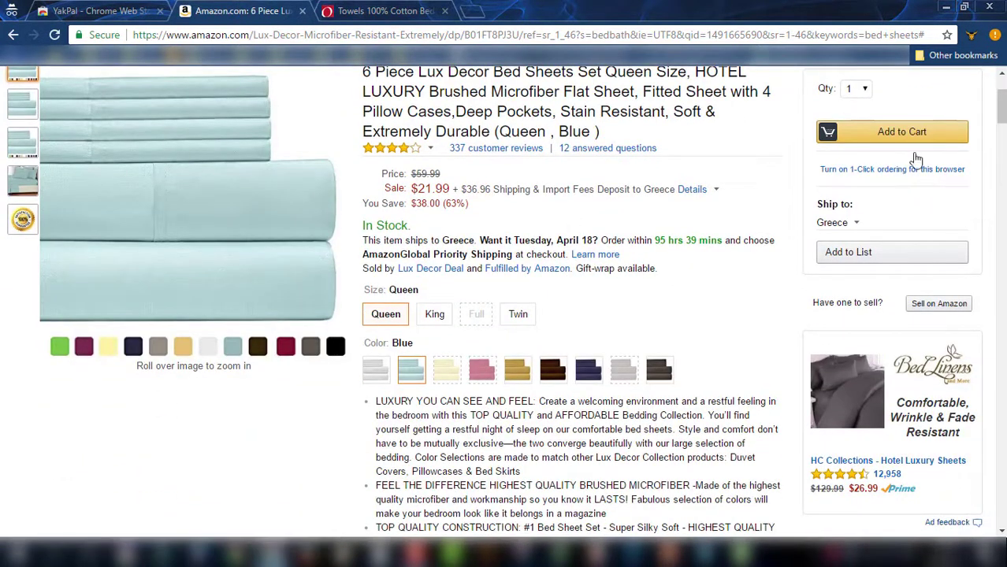
pyautogui.click(972, 37)
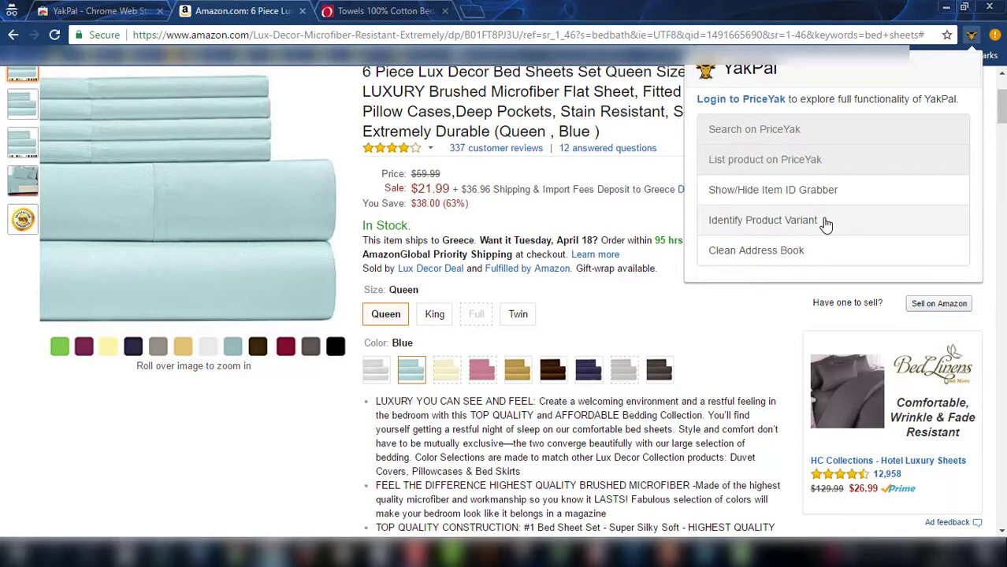
# Step: Check the Queen Blue variant's ASIN, then select the Gold colour in Twin size
pyautogui.click(825, 224)
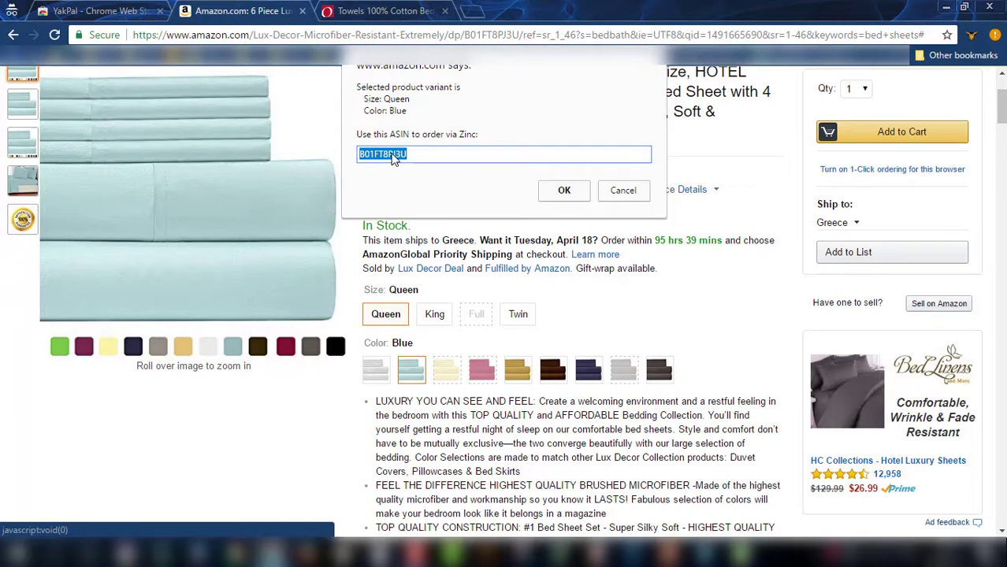
pyautogui.click(605, 192)
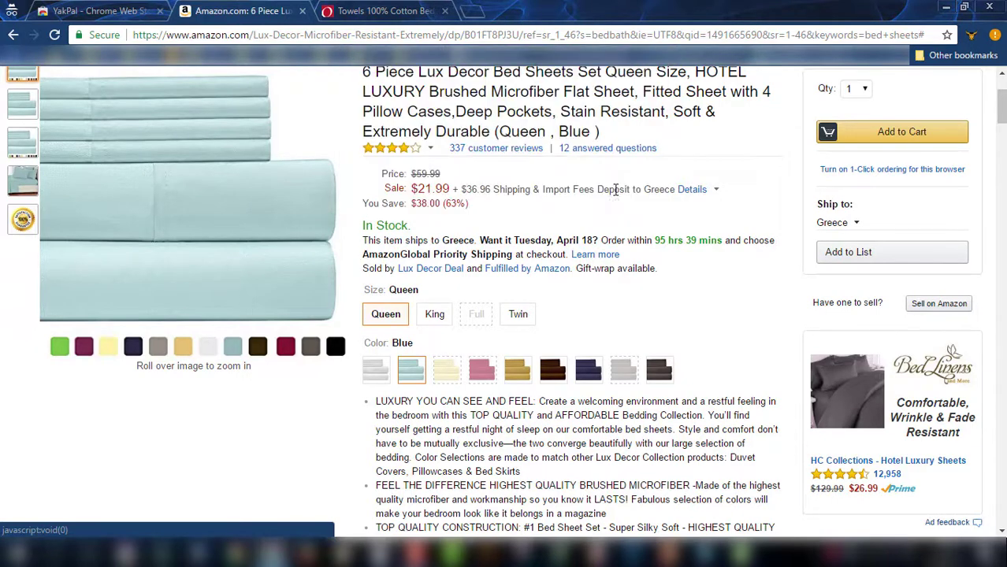
pyautogui.click(516, 373)
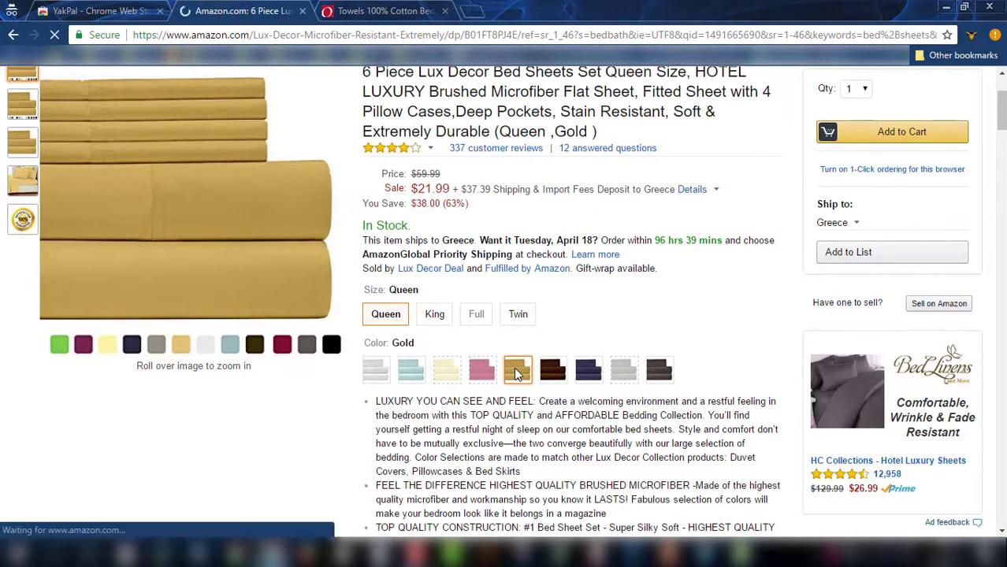
pyautogui.click(518, 322)
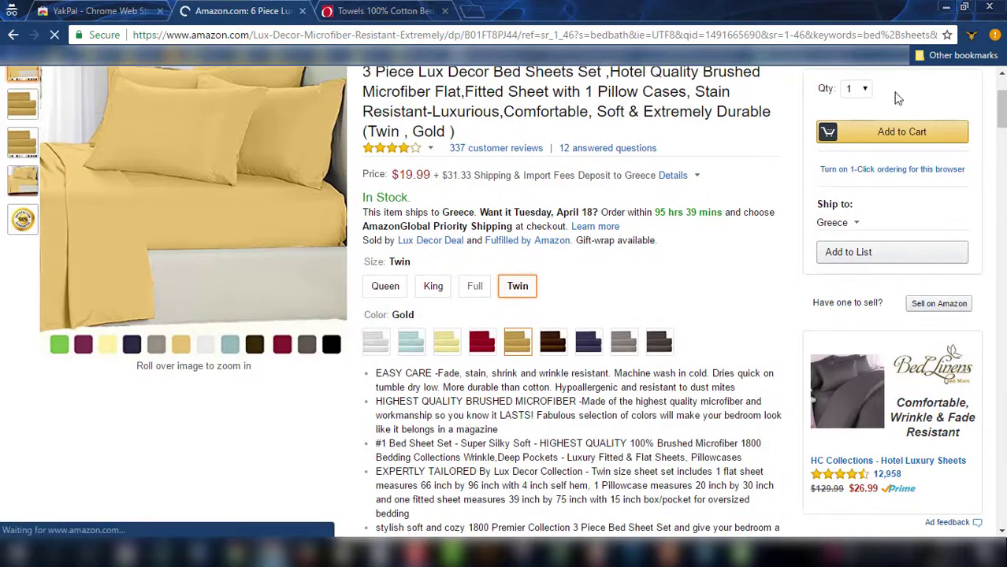
# Step: Identify the Twin, Gold variant's ASIN B01FT8PJ44 and move to the Overstock towels tab
pyautogui.click(969, 38)
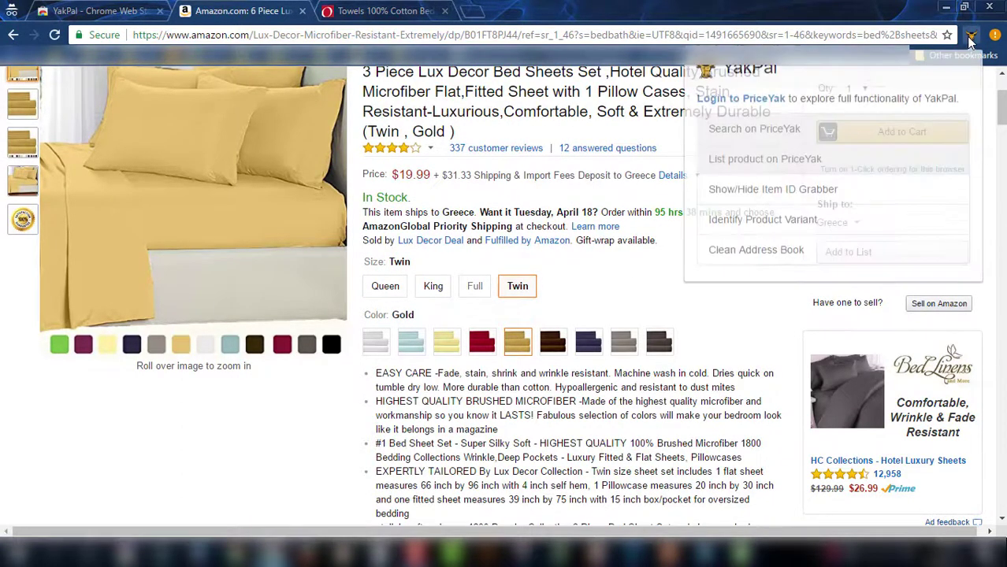
pyautogui.click(733, 223)
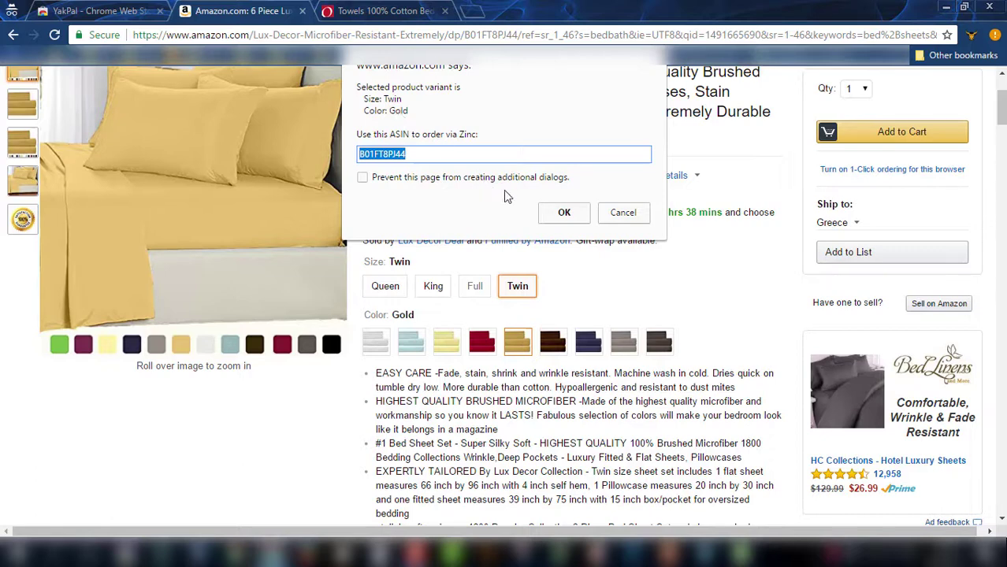
pyautogui.click(626, 214)
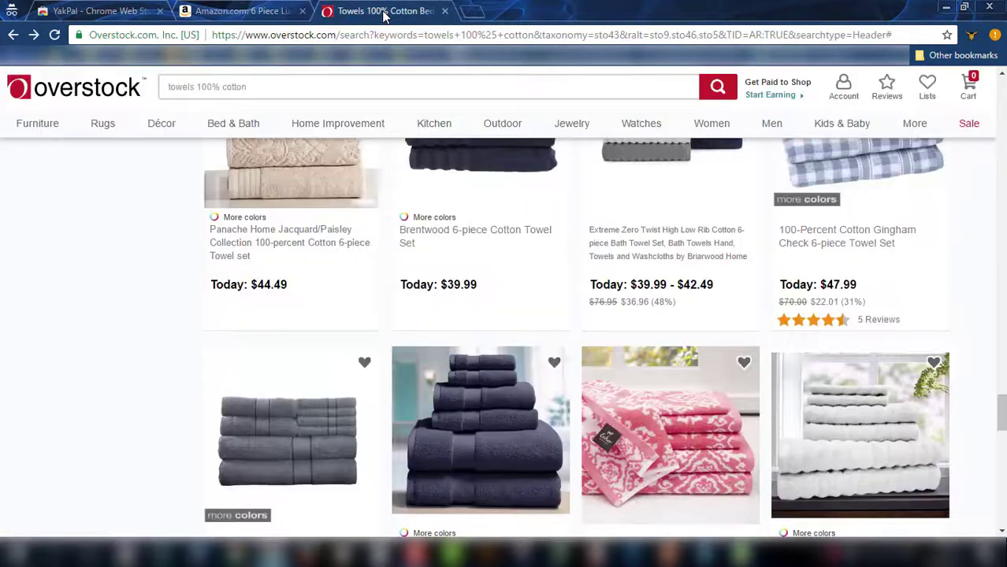
pyautogui.click(385, 12)
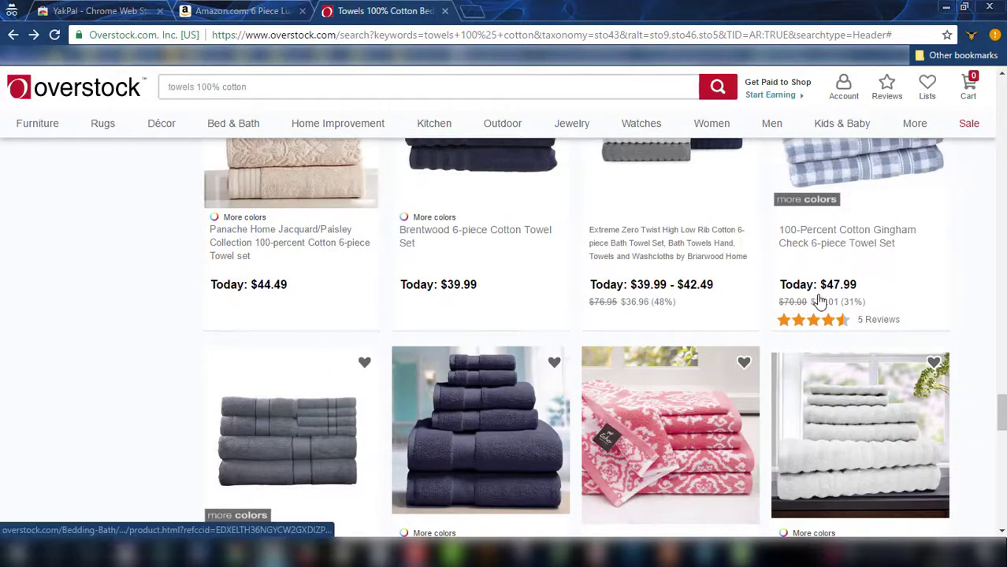
# Step: Browse Overstock's 'towels 100% cotton' results and open the YakPal menu
pyautogui.scroll(2, 952, 279)
pyautogui.scroll(-10, 945, 271)
pyautogui.scroll(6, 906, 261)
pyautogui.scroll(10, 778, 256)
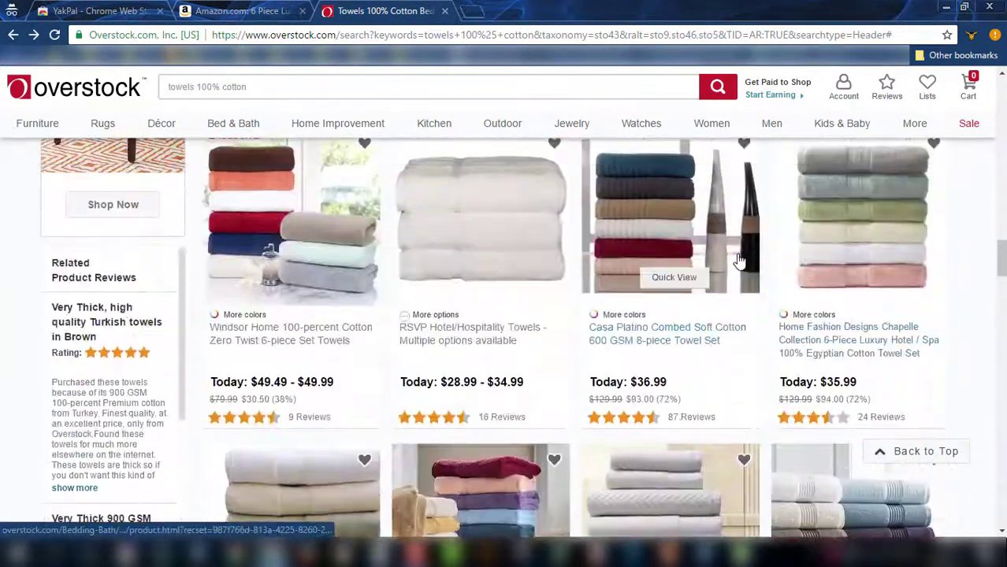
pyautogui.scroll(10, 737, 256)
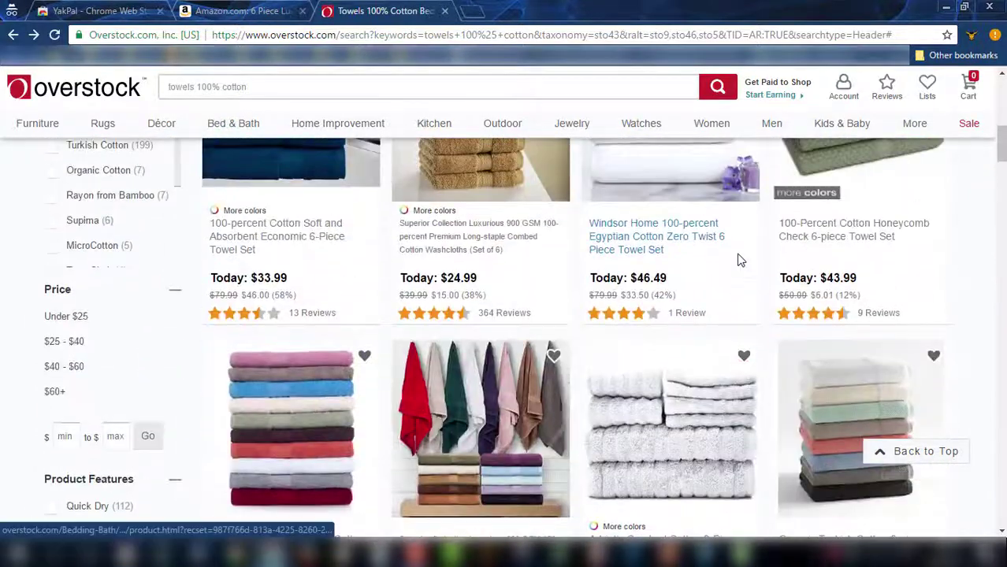
pyautogui.scroll(-5, 740, 258)
pyautogui.scroll(-4, 741, 259)
pyautogui.scroll(5, 709, 287)
pyautogui.scroll(-2, 739, 278)
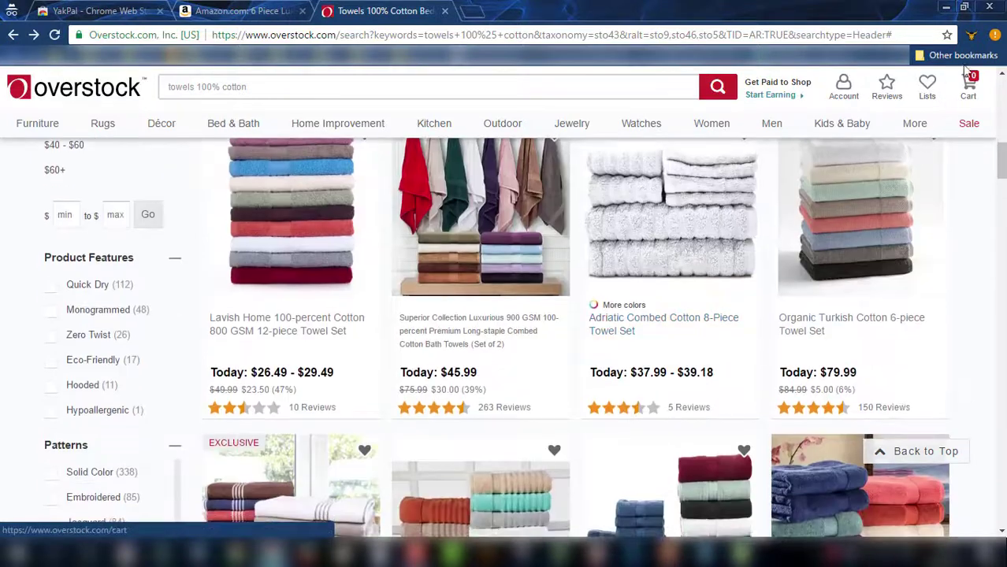
pyautogui.click(972, 38)
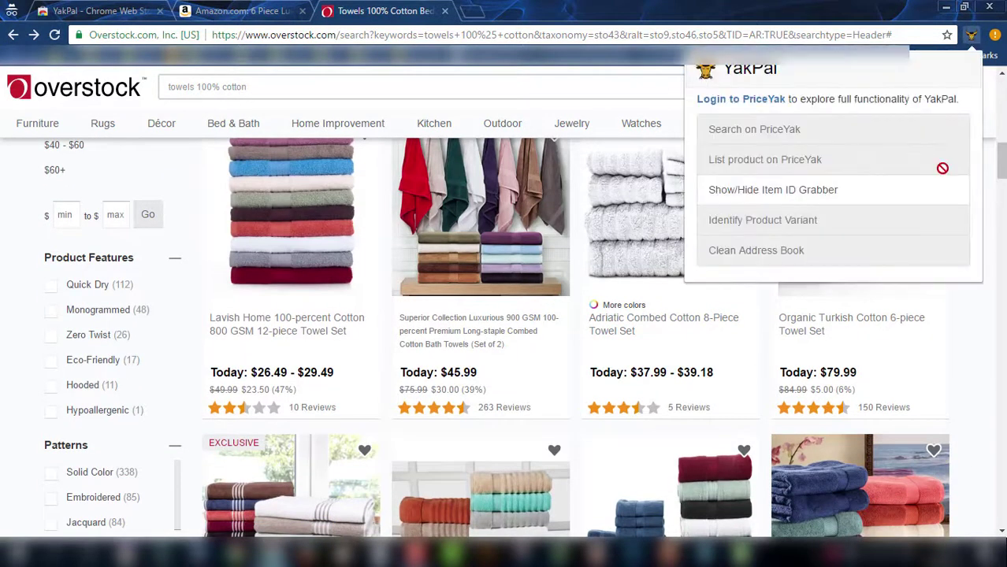
# Step: Show the Item ID Grabber, clear its list, and load IDs like 14327234 from this page
pyautogui.click(795, 192)
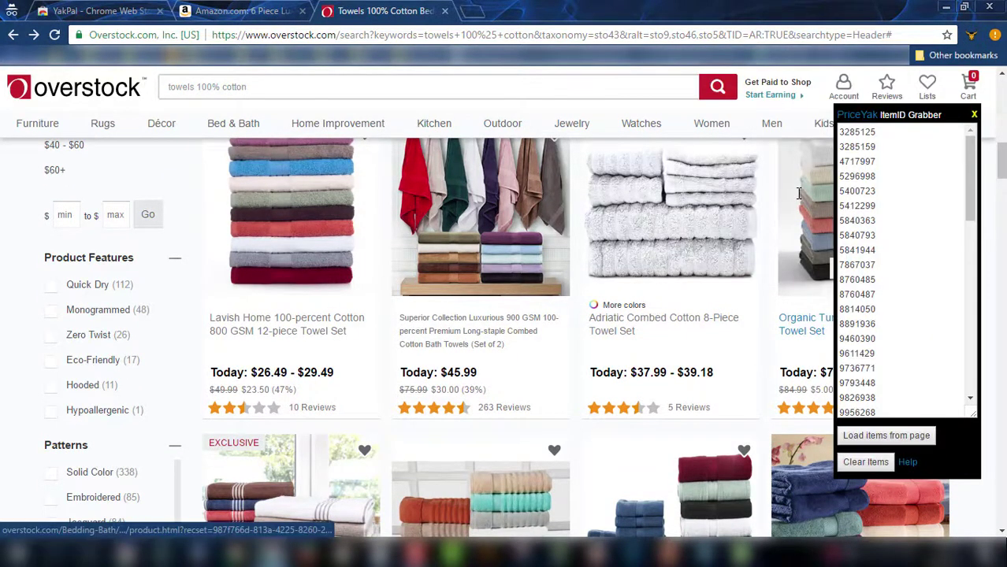
pyautogui.click(876, 464)
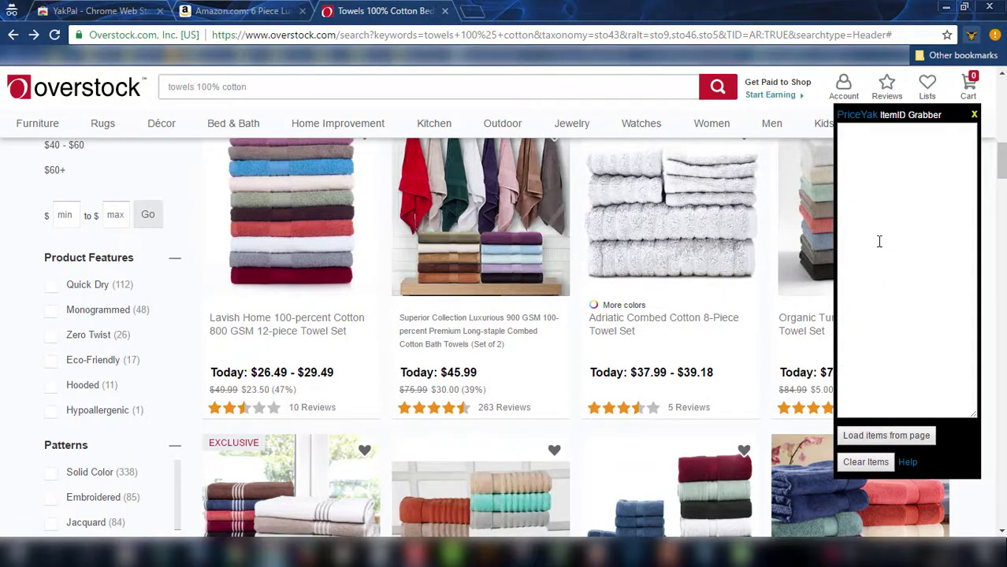
pyautogui.click(901, 438)
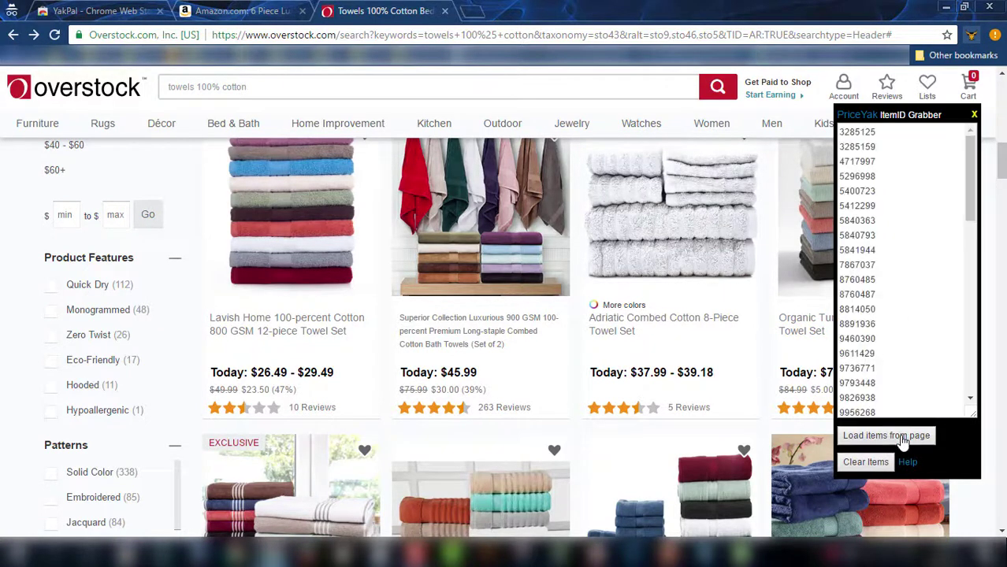
# Step: Open the Lavish Home 800 GSM 12-piece Towel Set product page
pyautogui.scroll(-10, 890, 223)
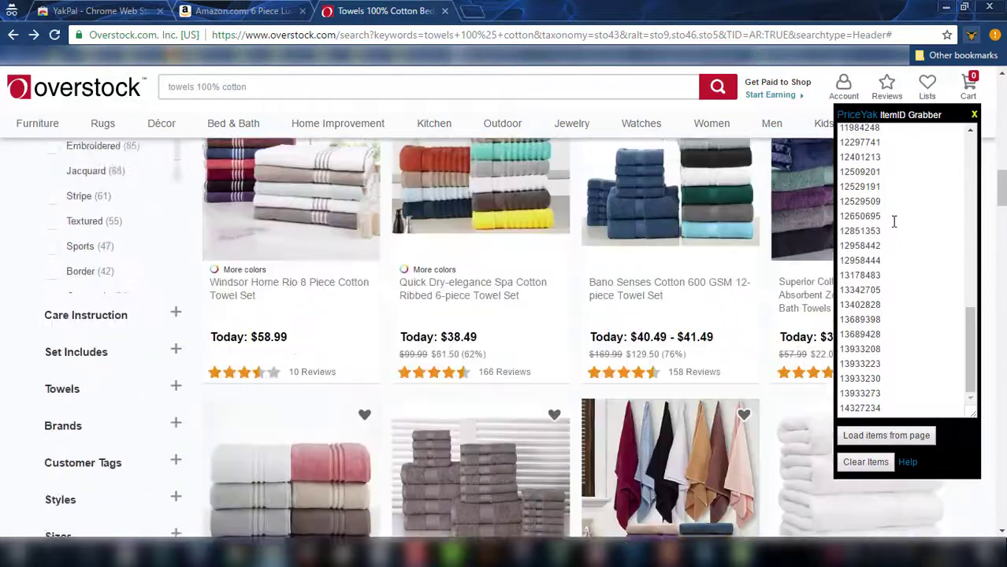
pyautogui.scroll(1, 709, 284)
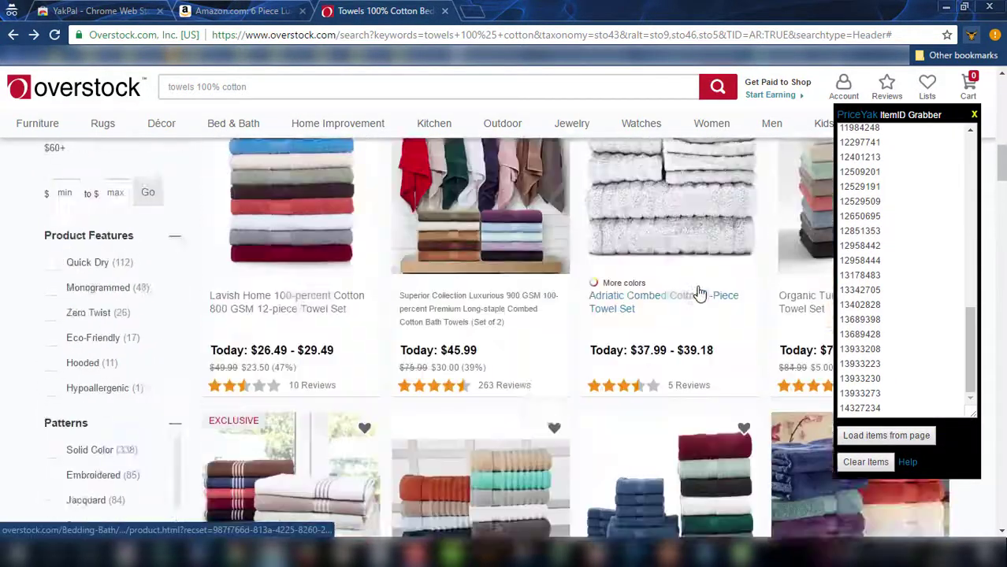
pyautogui.scroll(-8, 700, 293)
pyautogui.scroll(-10, 699, 293)
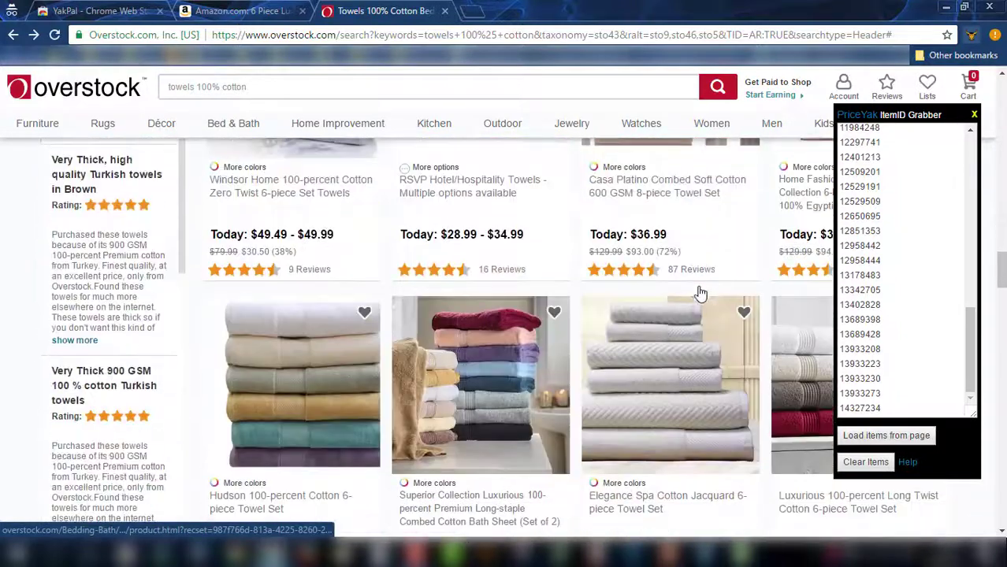
pyautogui.scroll(10, 699, 293)
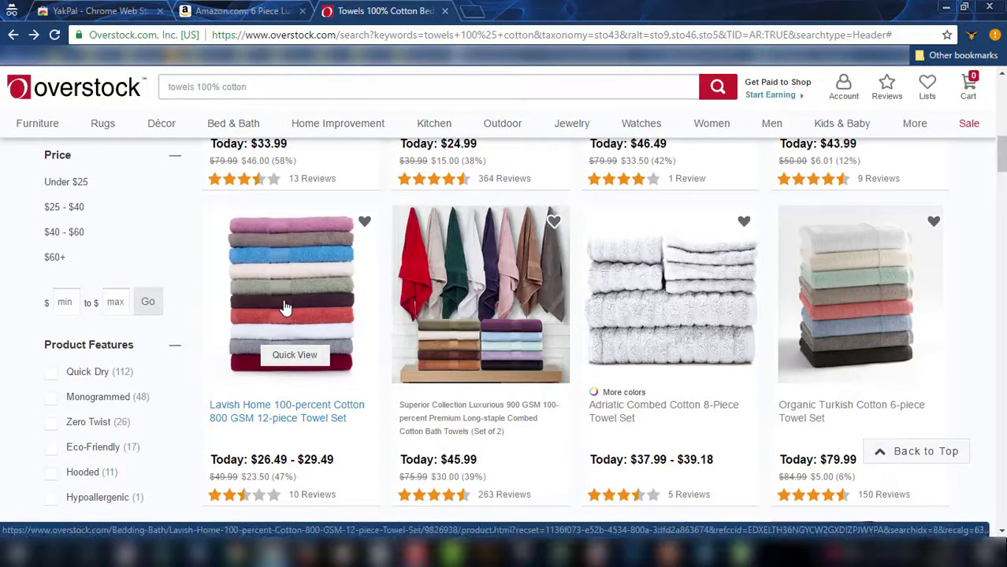
pyautogui.click(286, 307)
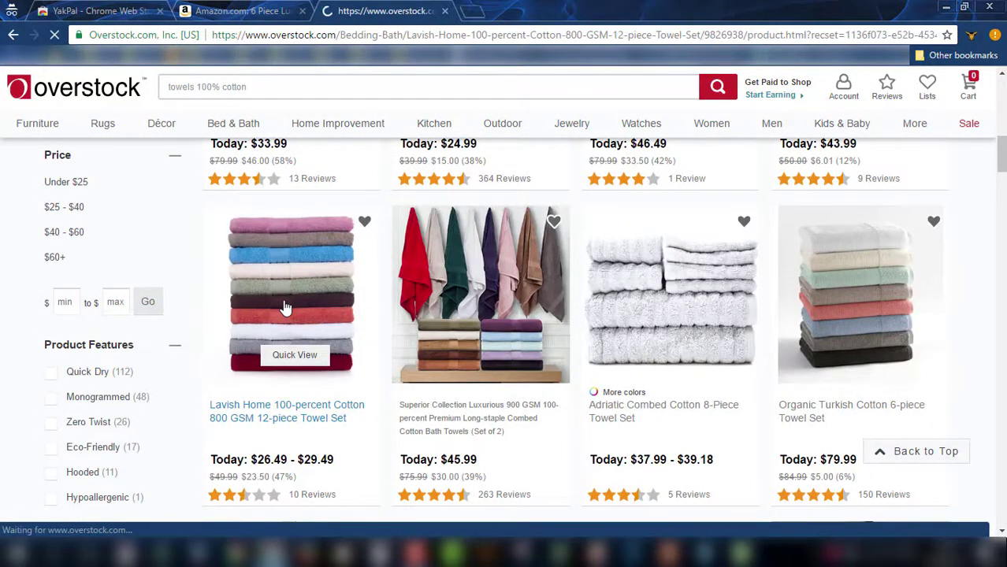
# Step: Run Identify Product Variant on the Lavish Home towel set and dismiss the select-a-variant alert
pyautogui.scroll(-4, 721, 271)
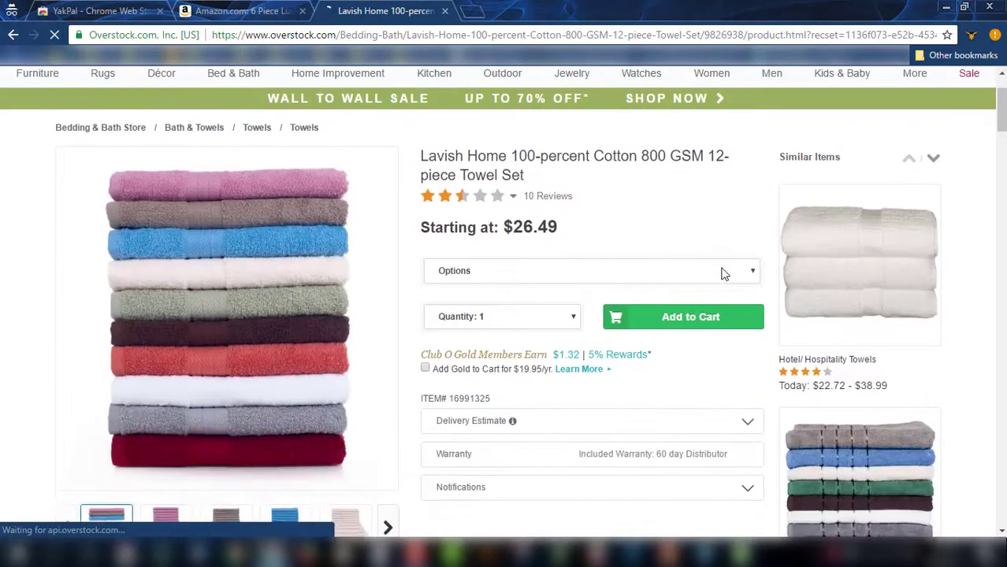
pyautogui.scroll(4, 741, 272)
pyautogui.scroll(-1, 742, 273)
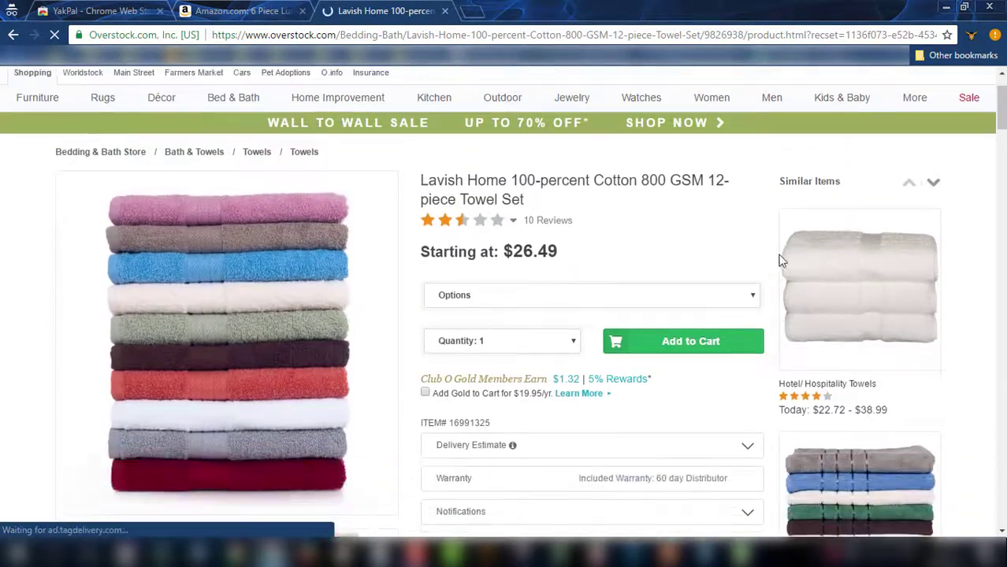
pyautogui.click(971, 37)
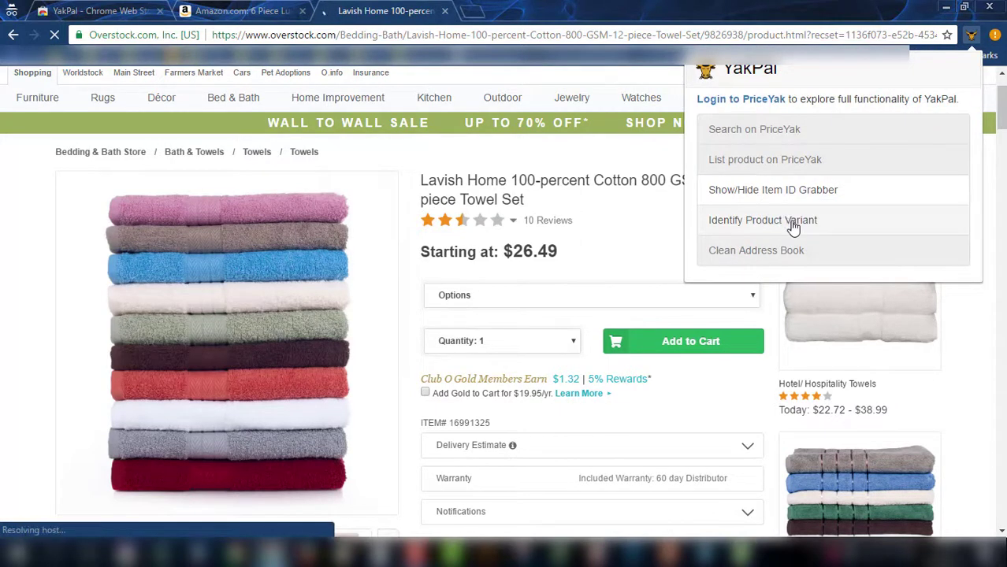
pyautogui.click(793, 227)
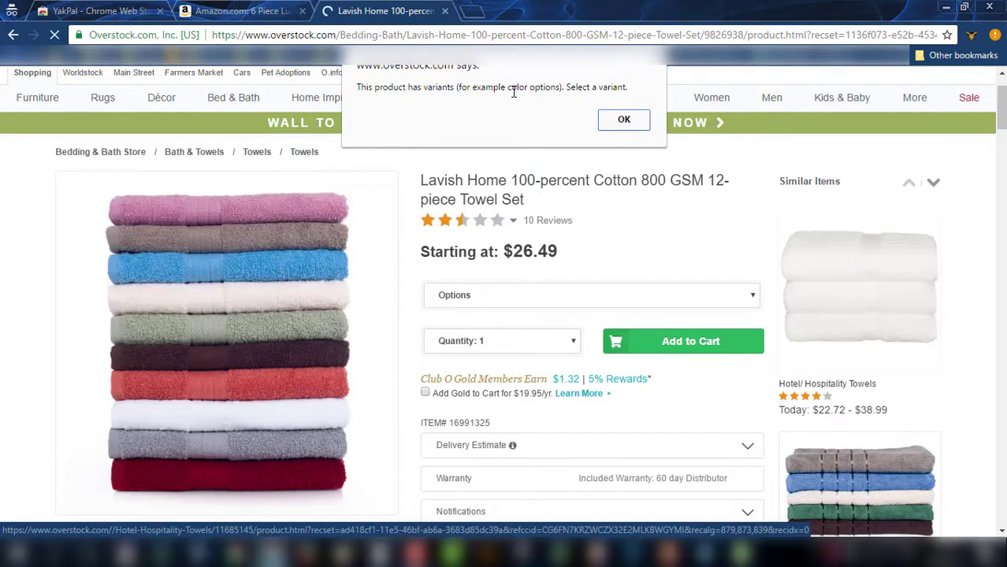
pyautogui.click(629, 130)
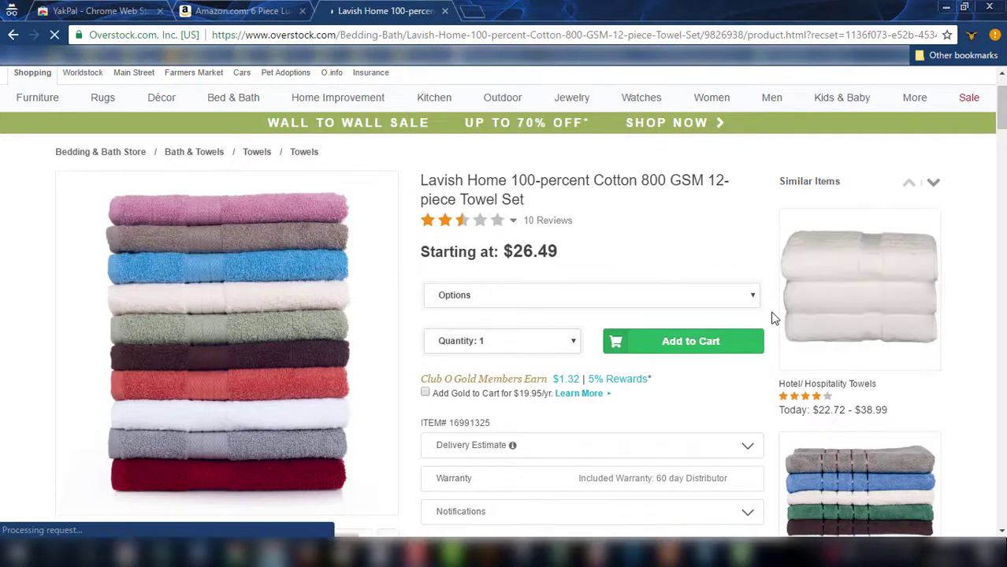
pyautogui.click(755, 297)
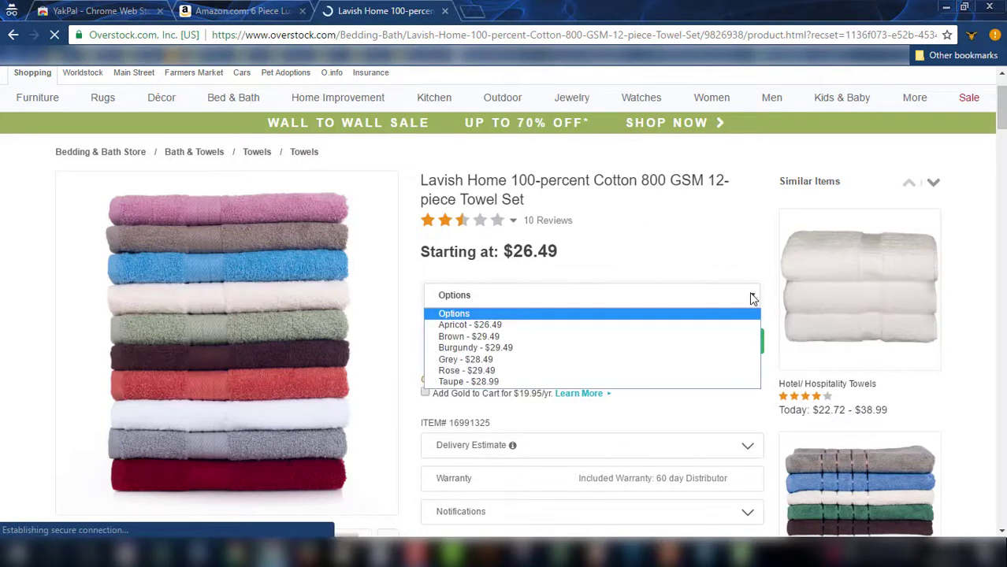
pyautogui.click(482, 371)
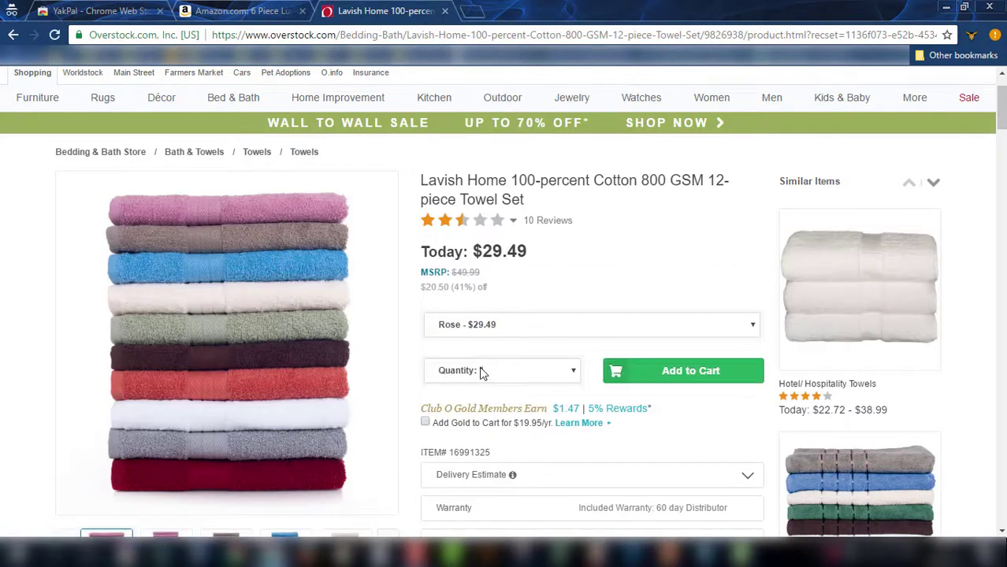
pyautogui.click(973, 41)
pyautogui.click(751, 224)
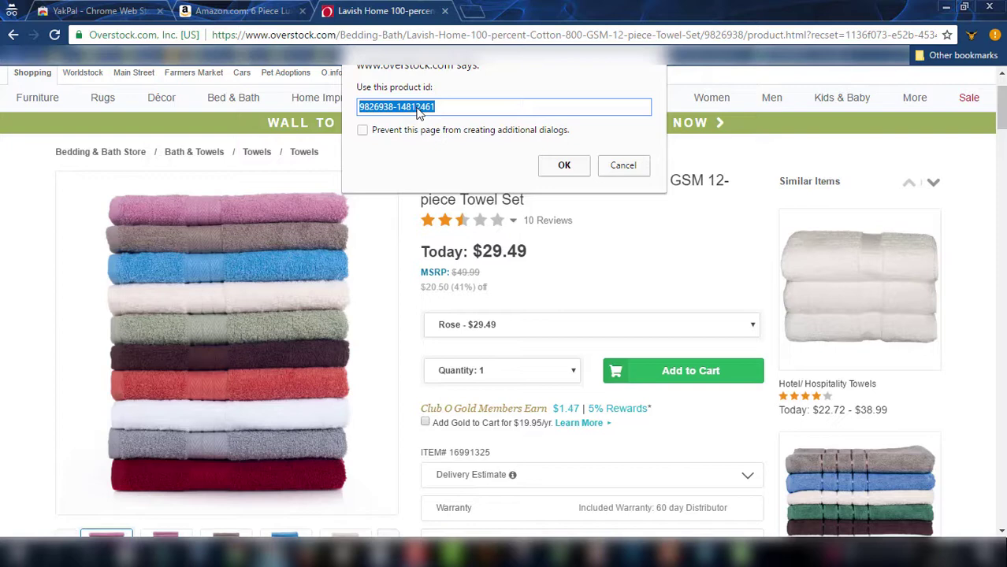
pyautogui.click(640, 167)
# Step: Open and close YakPal's menu, then return to the Amazon sheet set tab
pyautogui.click(970, 40)
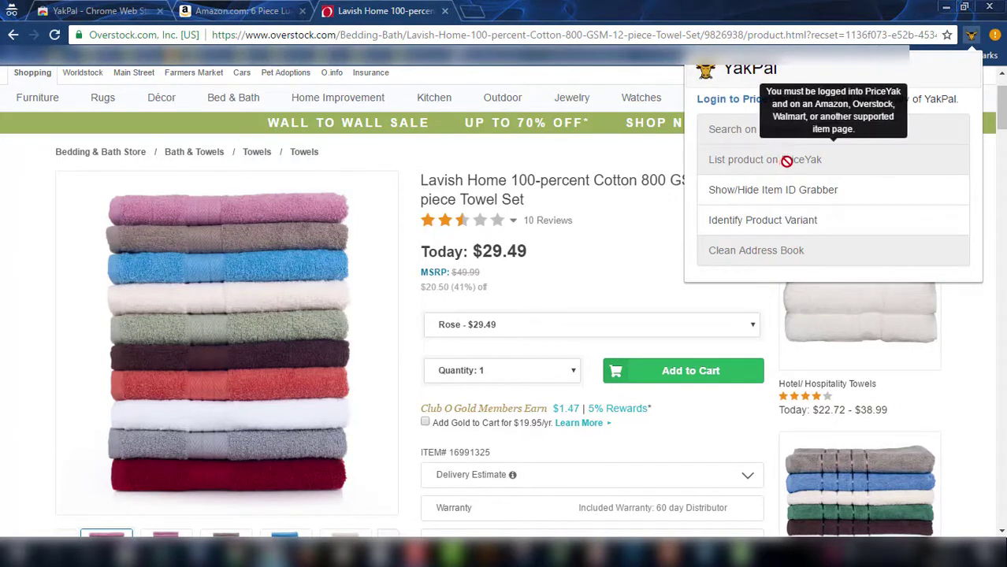
pyautogui.click(972, 36)
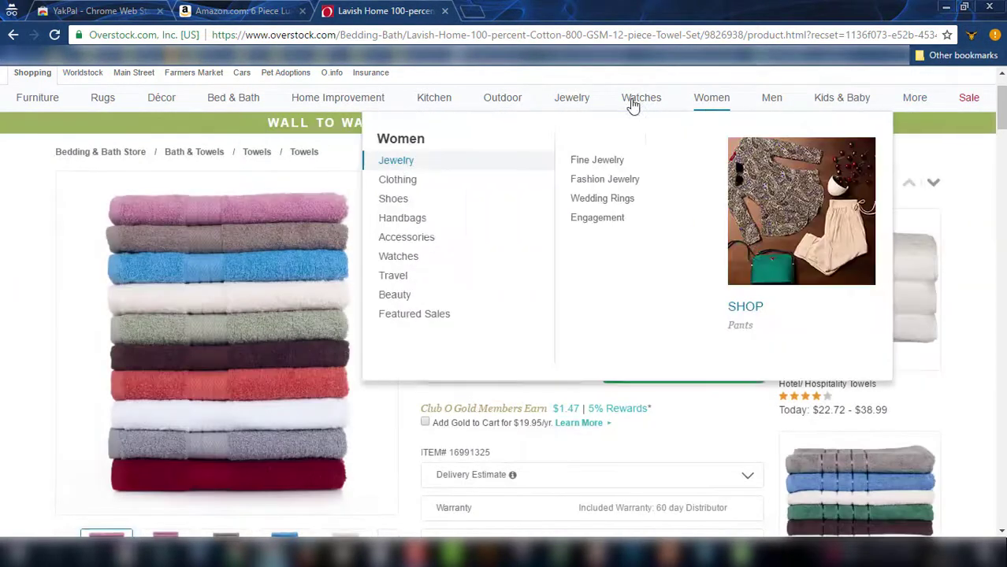
pyautogui.click(232, 12)
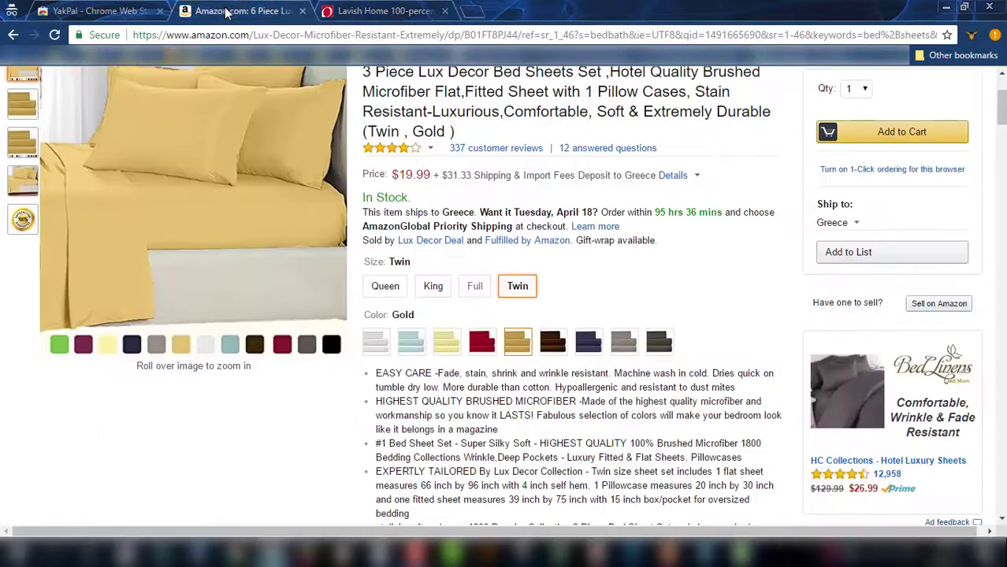
# Step: Scroll to the top of the $19.99 Twin, Gold sheet set page and toggle YakPal's menu closed
pyautogui.scroll(2, 772, 266)
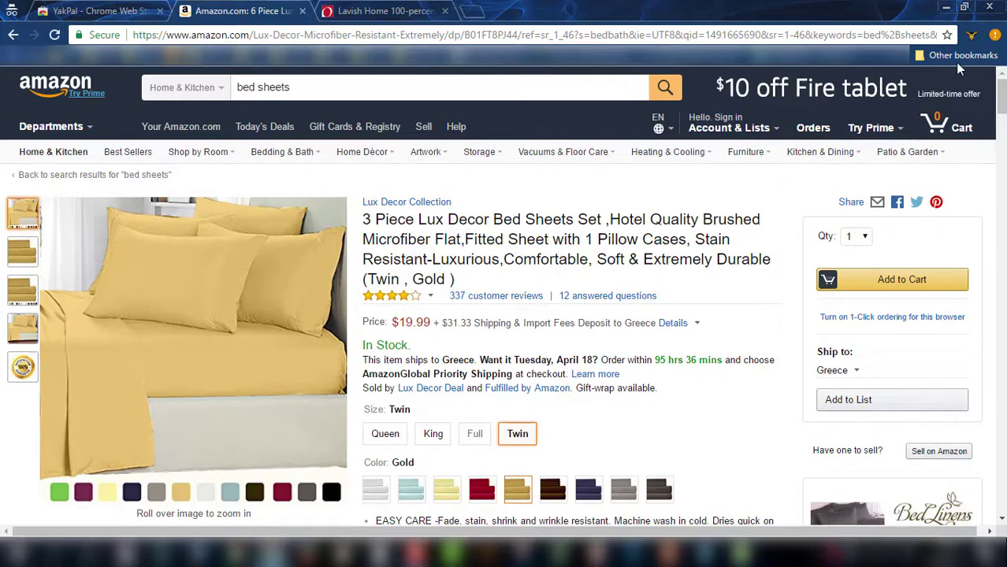
pyautogui.click(972, 38)
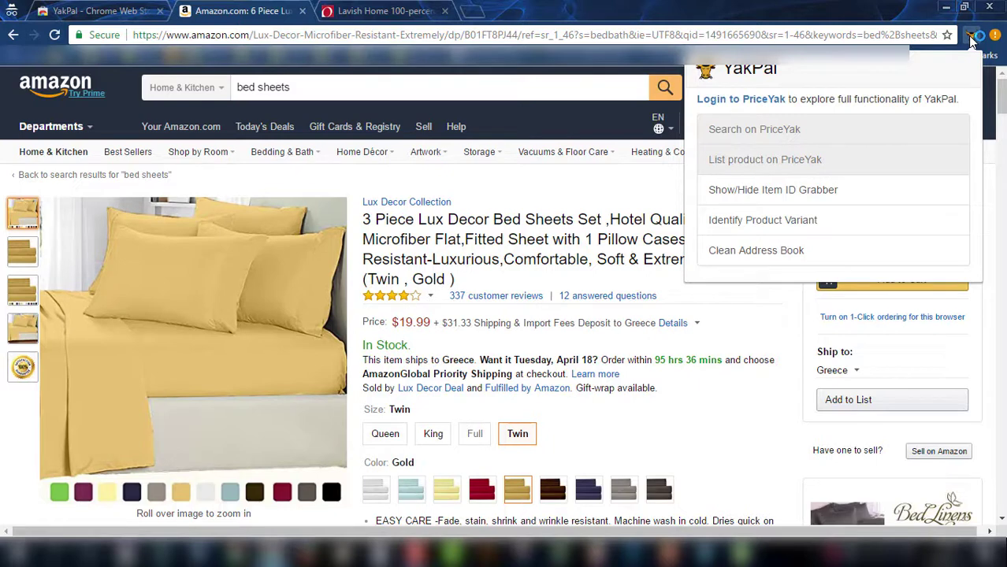
pyautogui.click(790, 252)
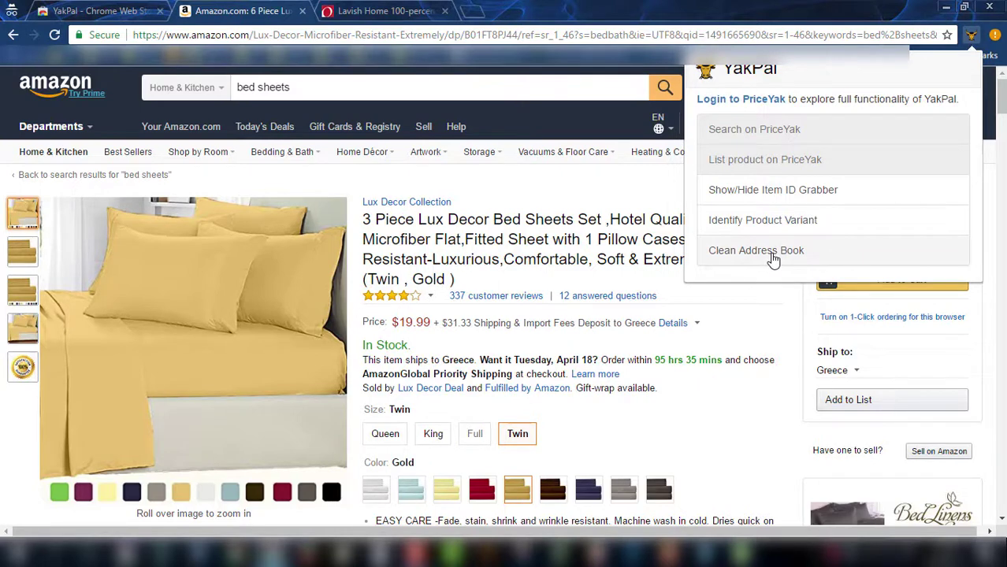
pyautogui.click(971, 38)
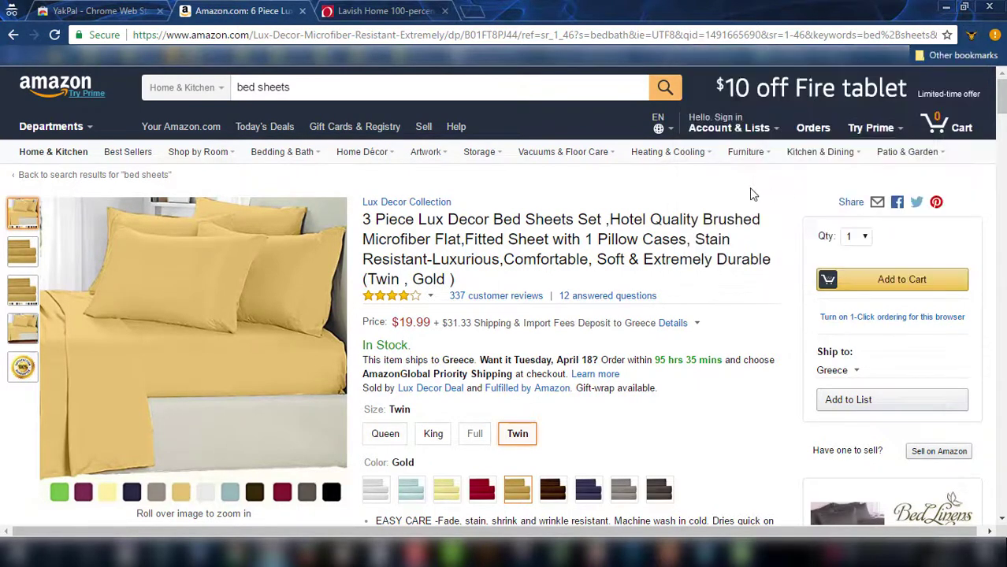